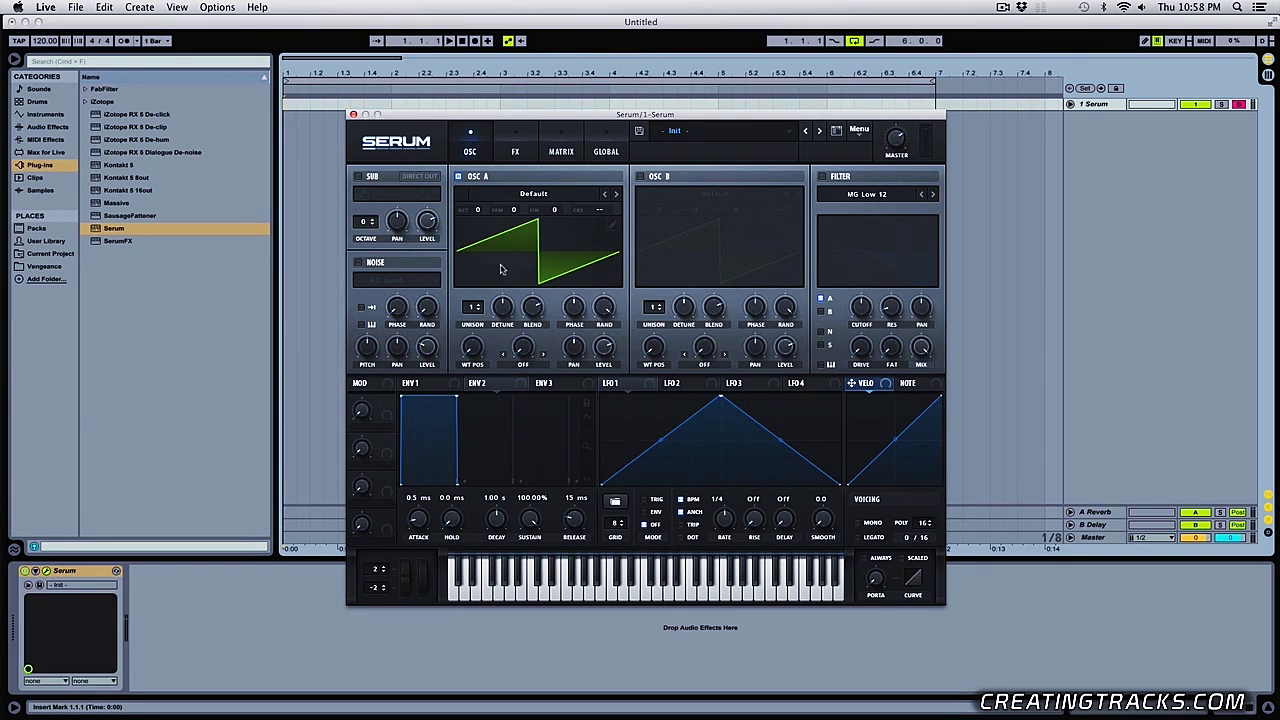
# Load the analog BS2 - Subby Saw wavetable into oscillator A and adjust its wavetable position.
pyautogui.click(570, 193)
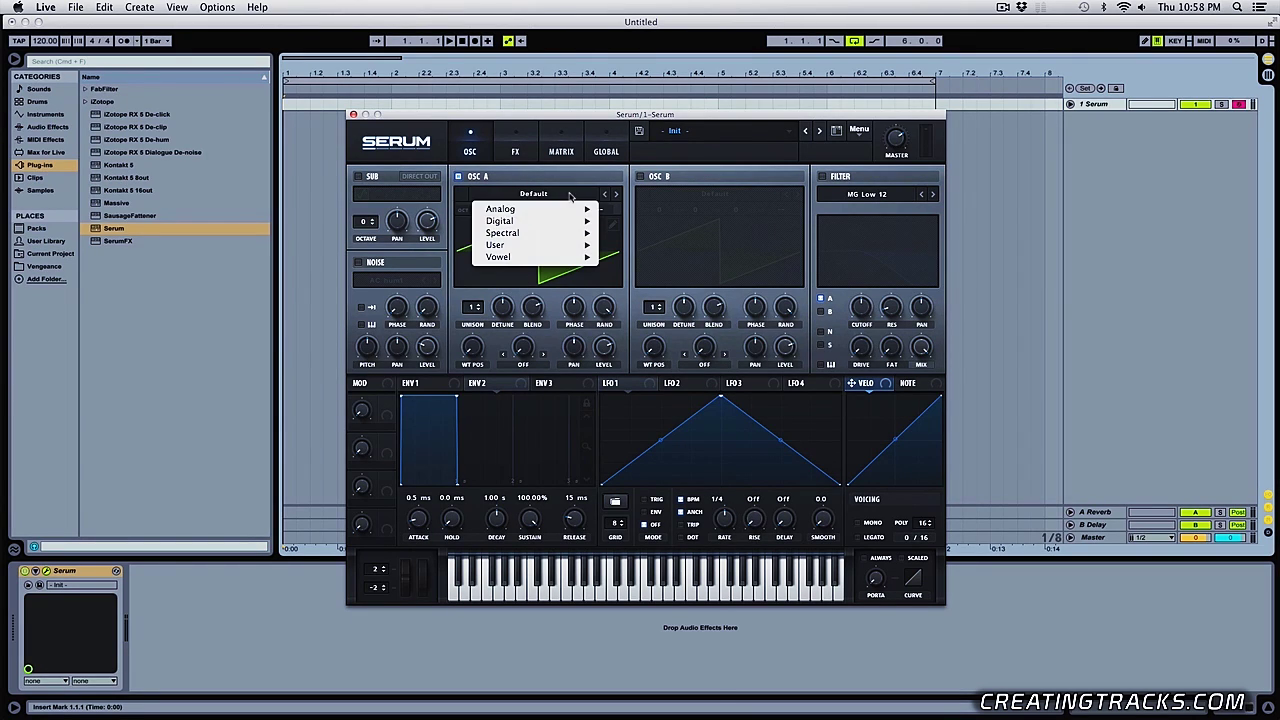
pyautogui.moveTo(545, 210)
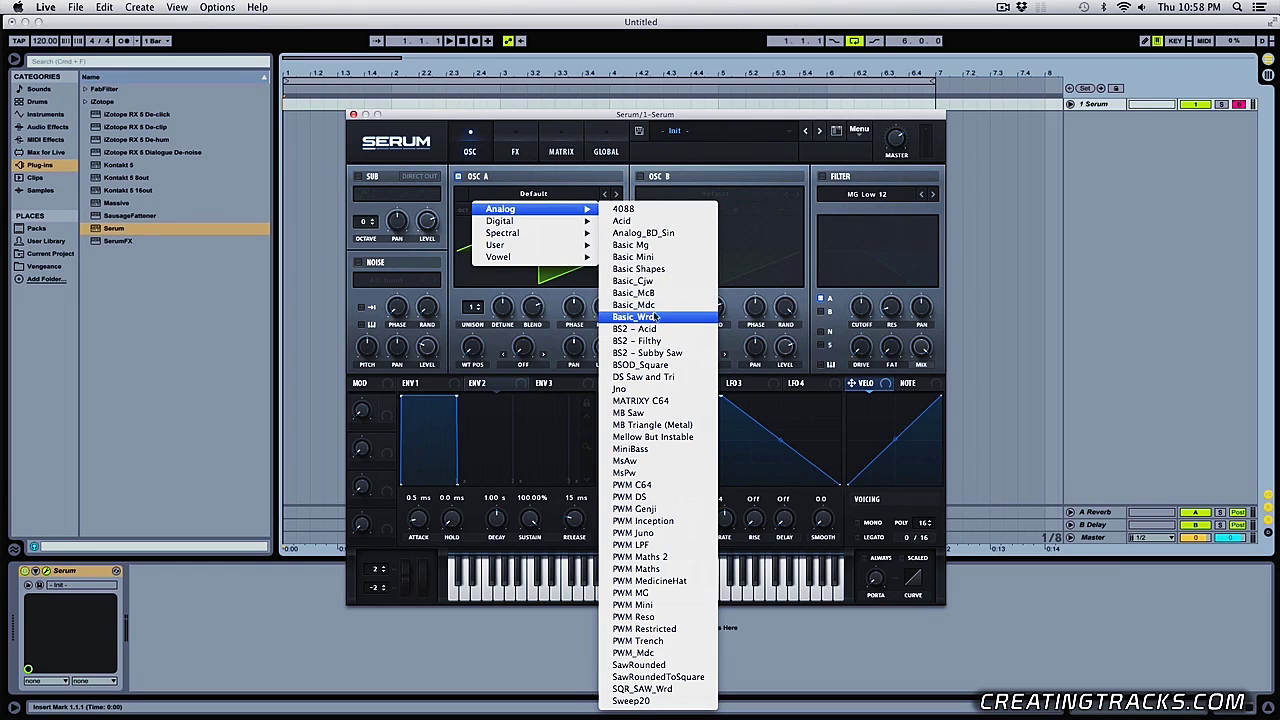
pyautogui.click(665, 353)
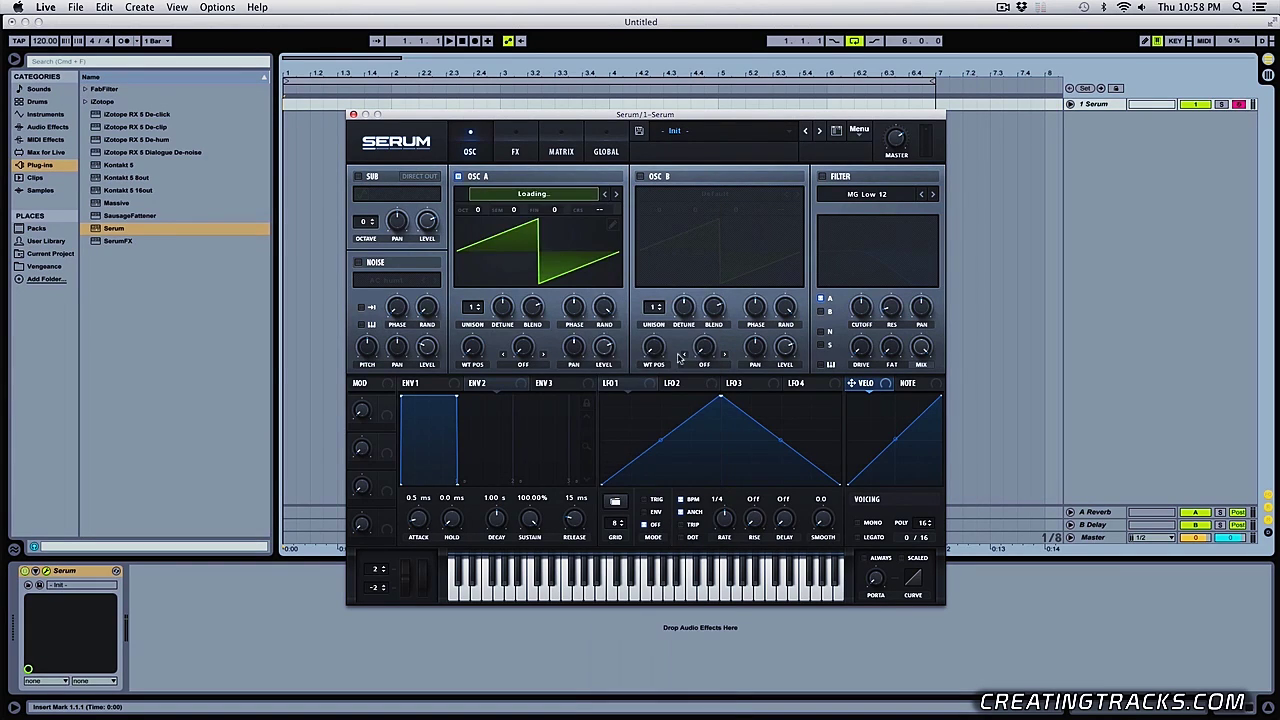
pyautogui.moveTo(466, 348); pyautogui.dragTo(494, 409)
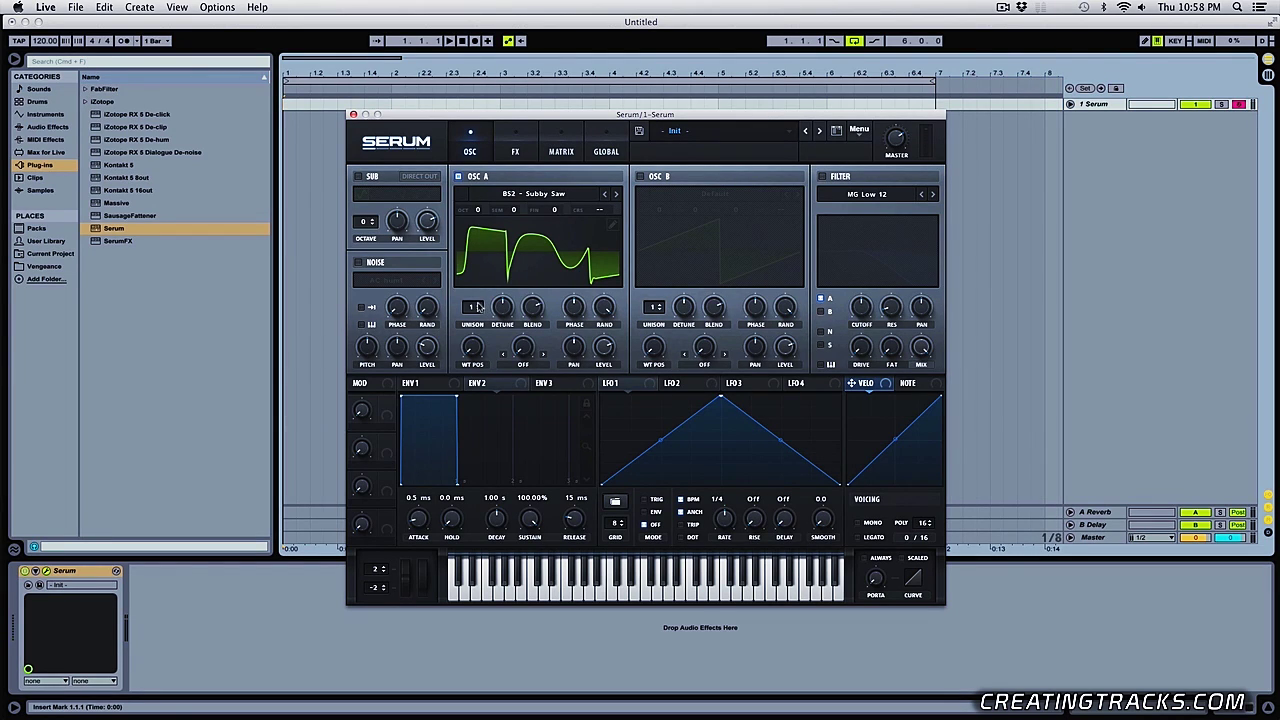
# Set oscillator A to 2 unison voices and raise its unison detune to 1.00.
pyautogui.moveTo(476, 307); pyautogui.dragTo(512, 221)
pyautogui.click(509, 294)
pyautogui.moveTo(509, 294); pyautogui.dragTo(513, 282)
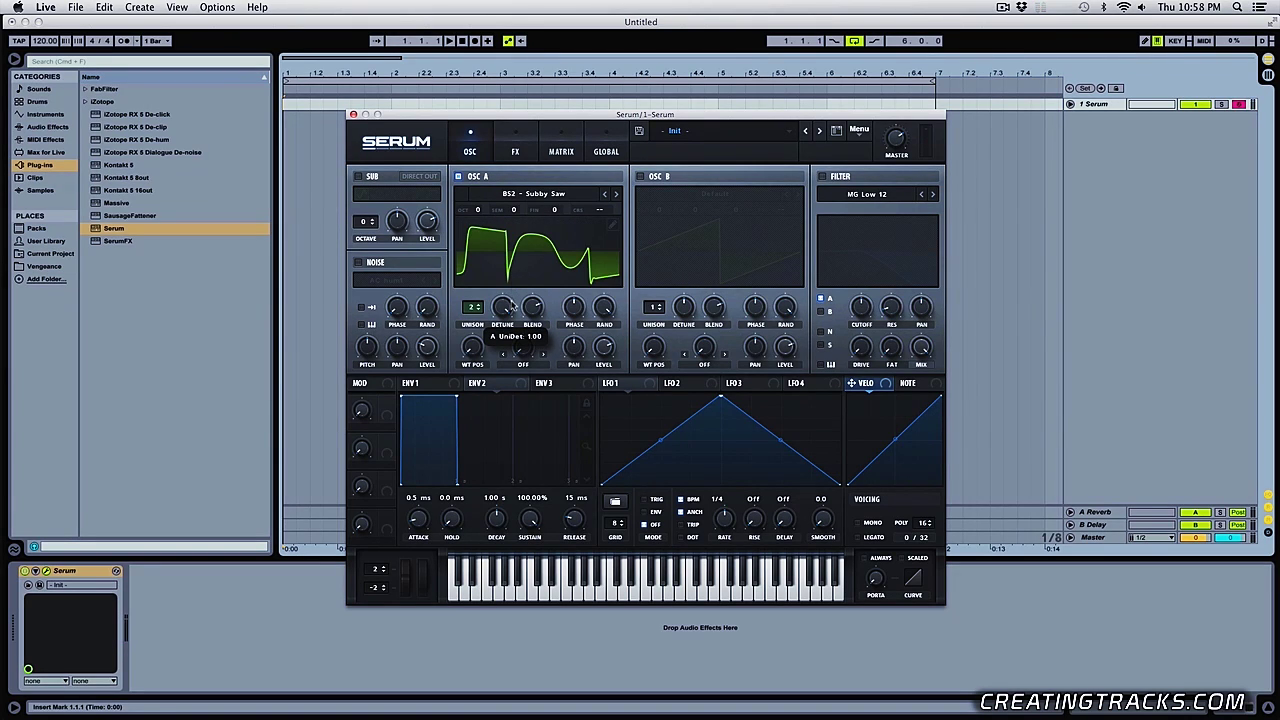
# Set oscillator A's unison range to 7 in the global settings and play a note on the oscillator view.
pyautogui.click(607, 148)
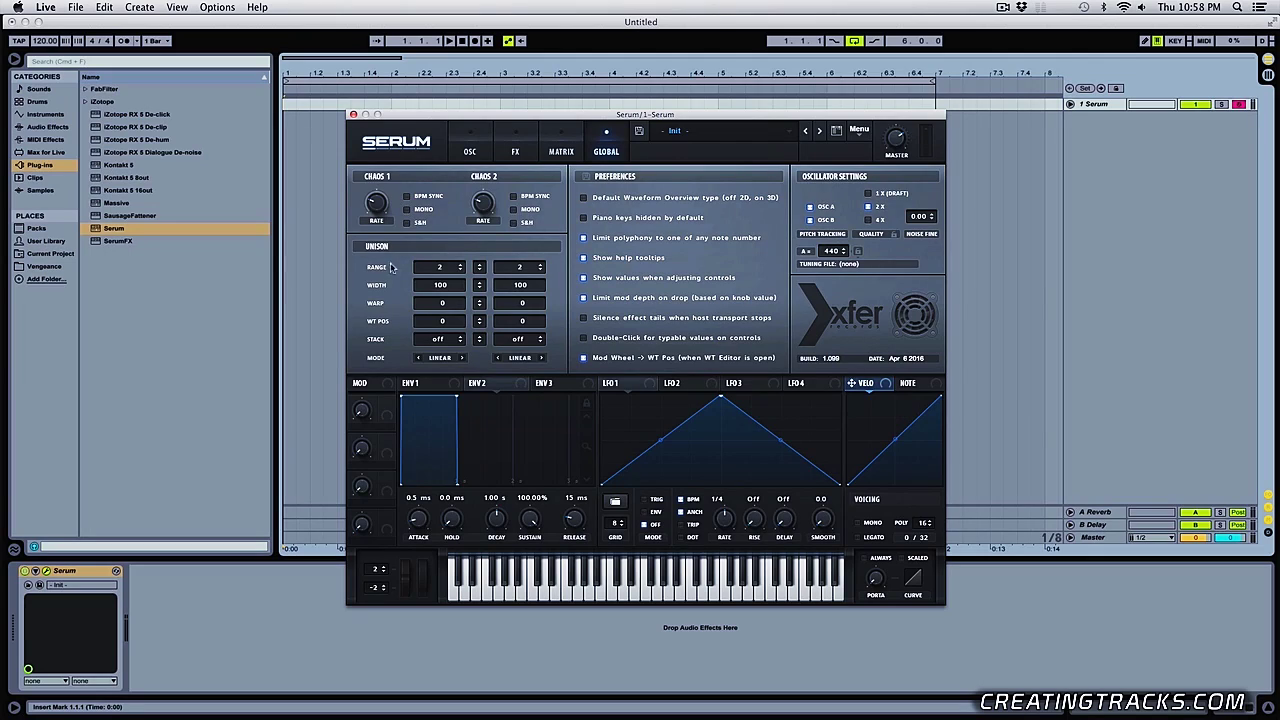
pyautogui.click(460, 265)
pyautogui.click(466, 153)
pyautogui.press('a')
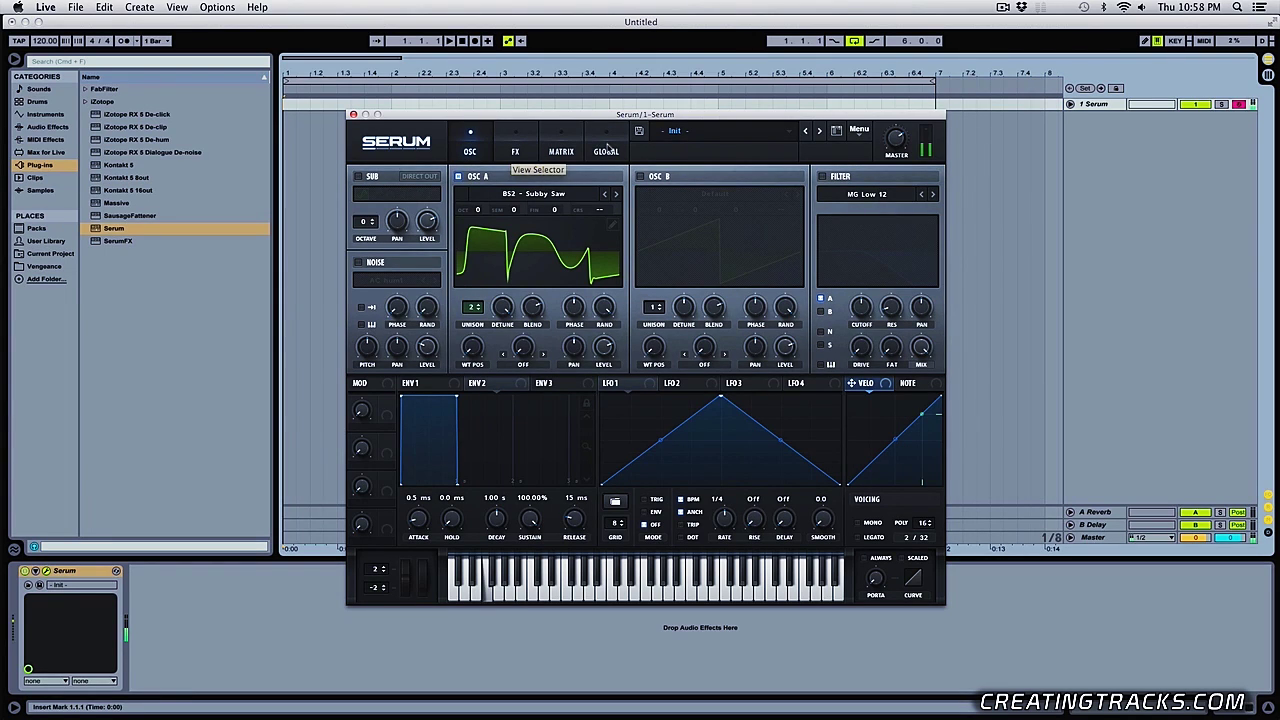
# Lower oscillator A's unison width to 0, raise it again, and set the oscillator to 3 unison voices.
pyautogui.click(606, 152)
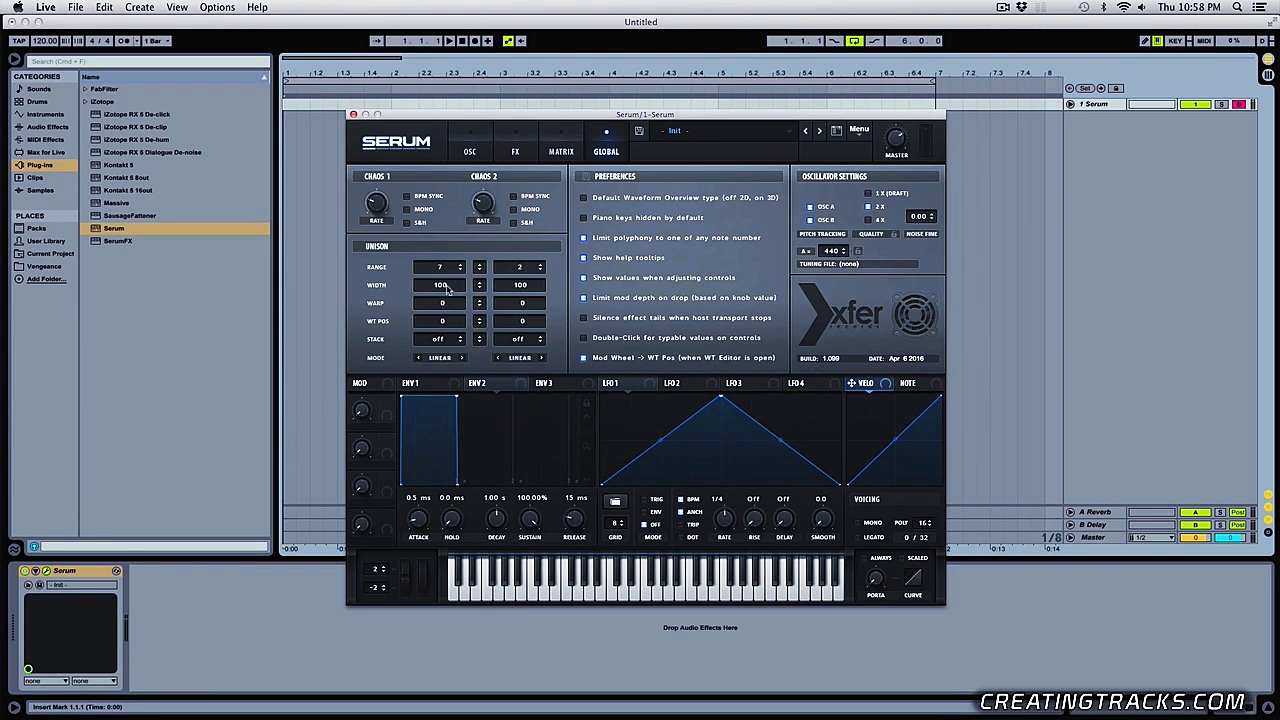
pyautogui.moveTo(448, 289); pyautogui.dragTo(468, 382)
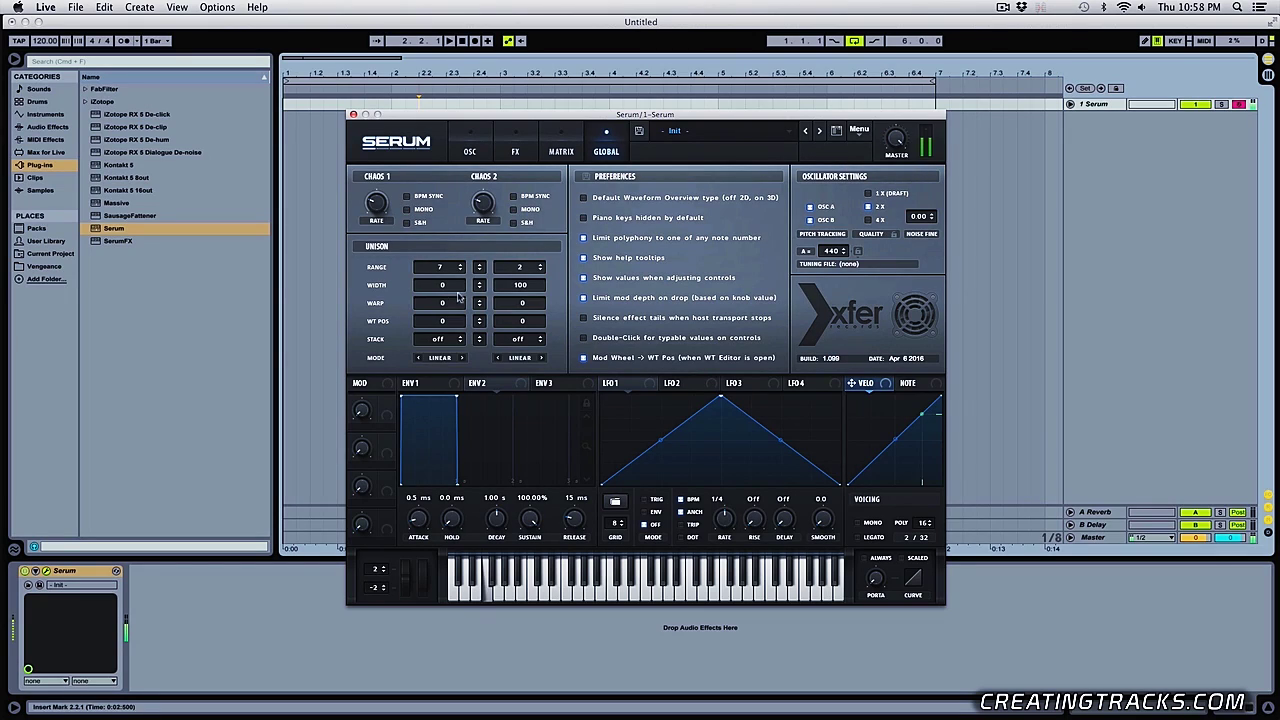
pyautogui.moveTo(451, 285); pyautogui.dragTo(453, 259)
pyautogui.click(470, 151)
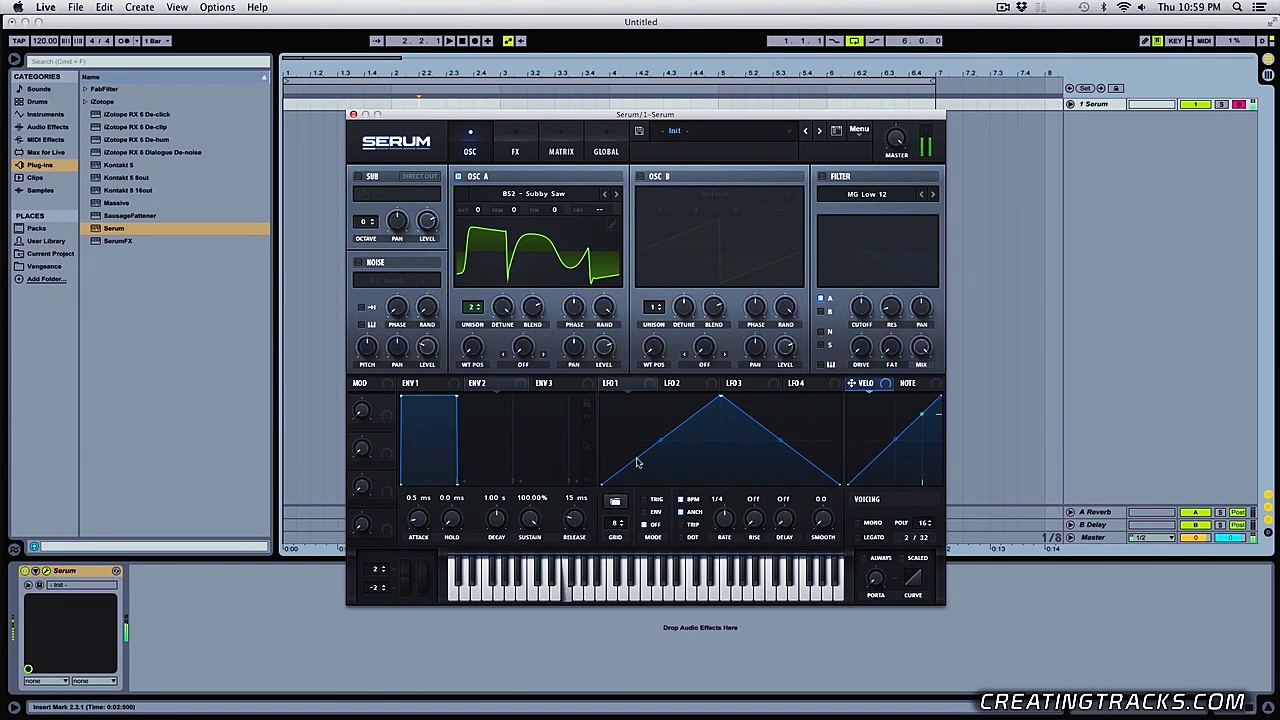
pyautogui.click(479, 307)
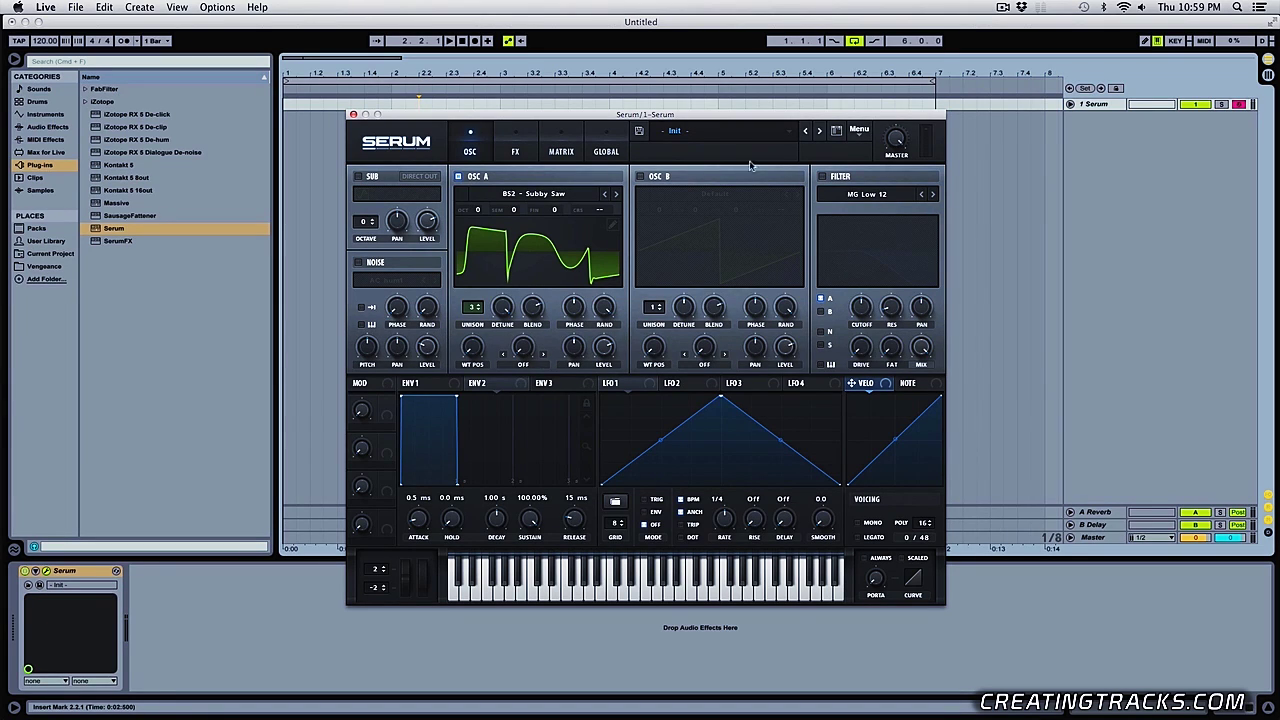
# Initialize the preset and load the spectral Monster 1 [SL] wavetable into oscillator A.
pyautogui.click(866, 136)
pyautogui.click(850, 194)
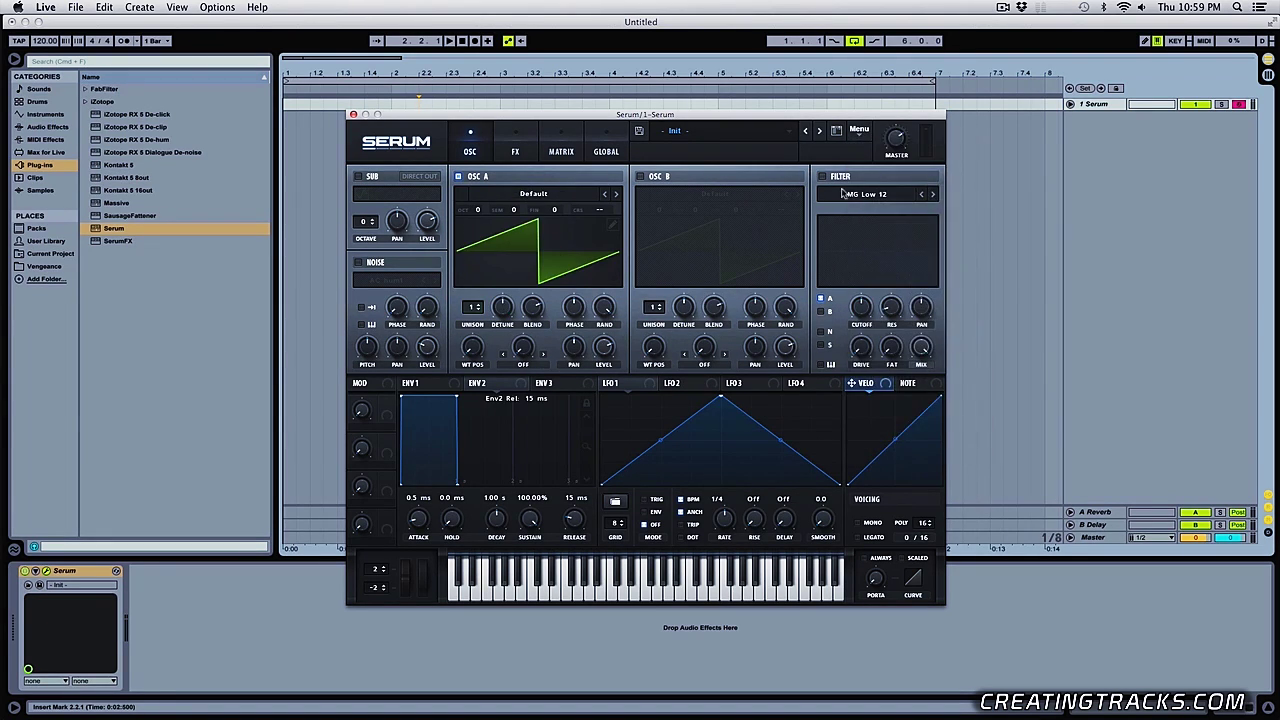
pyautogui.click(585, 197)
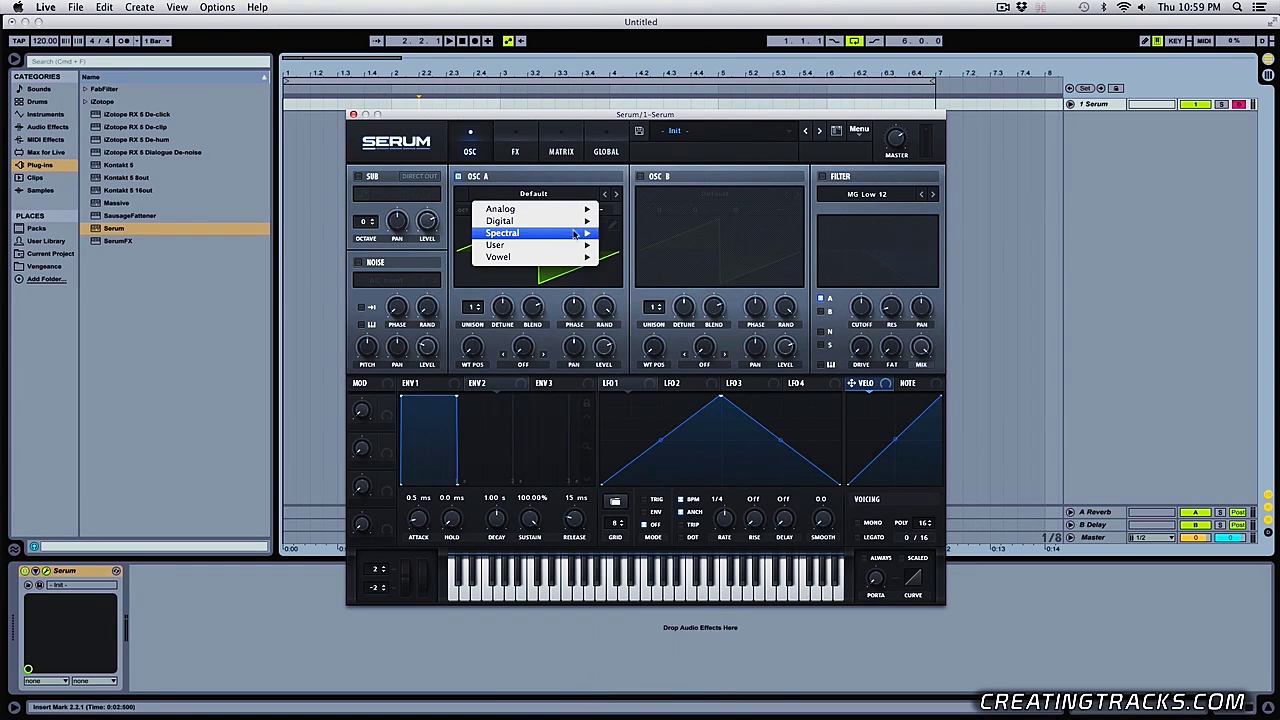
pyautogui.moveTo(585, 233)
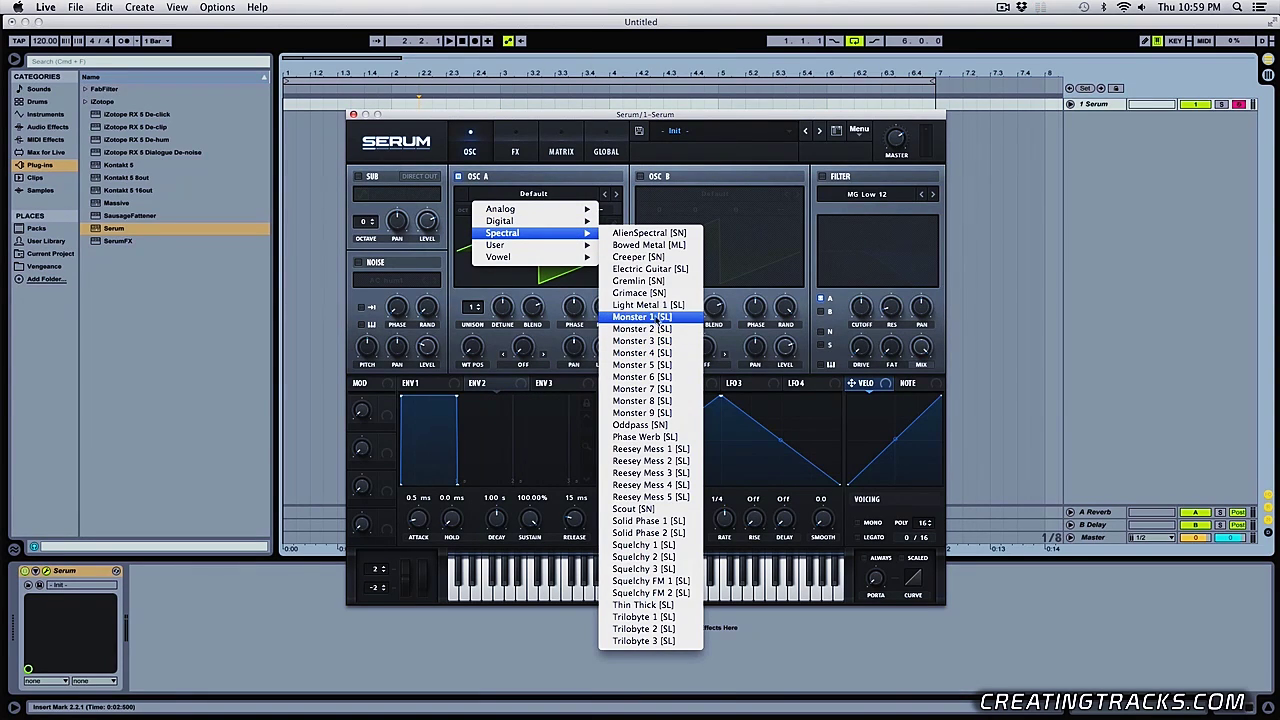
pyautogui.click(650, 316)
# Play notes to audition oscillator A while sweeping its wavetable position.
pyautogui.press('f')
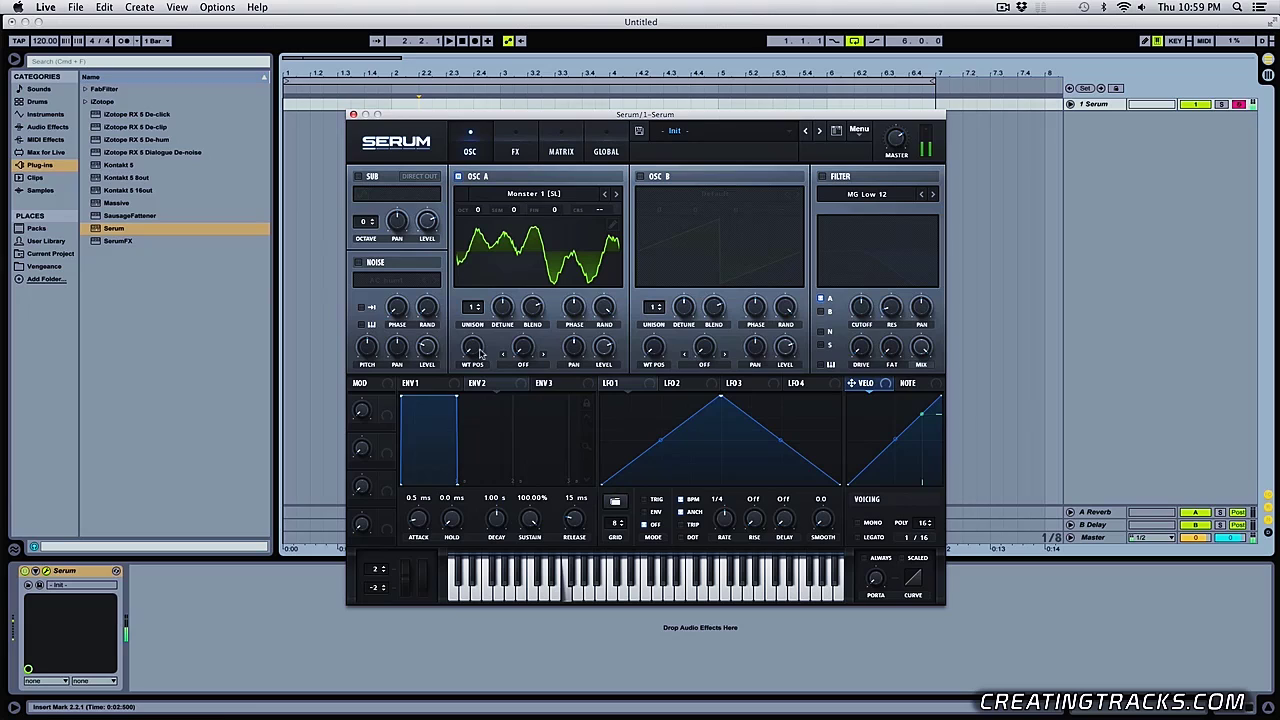
pyautogui.moveTo(478, 355)
pyautogui.mouseDown()
pyautogui.moveTo(474, 288)
pyautogui.moveTo(472, 350)
pyautogui.mouseUp()
pyautogui.press('x')
pyautogui.press('f')
# Apply the Sync (Window Full) warp to oscillator A and render that warp into its wavetable.
pyautogui.click(521, 365)
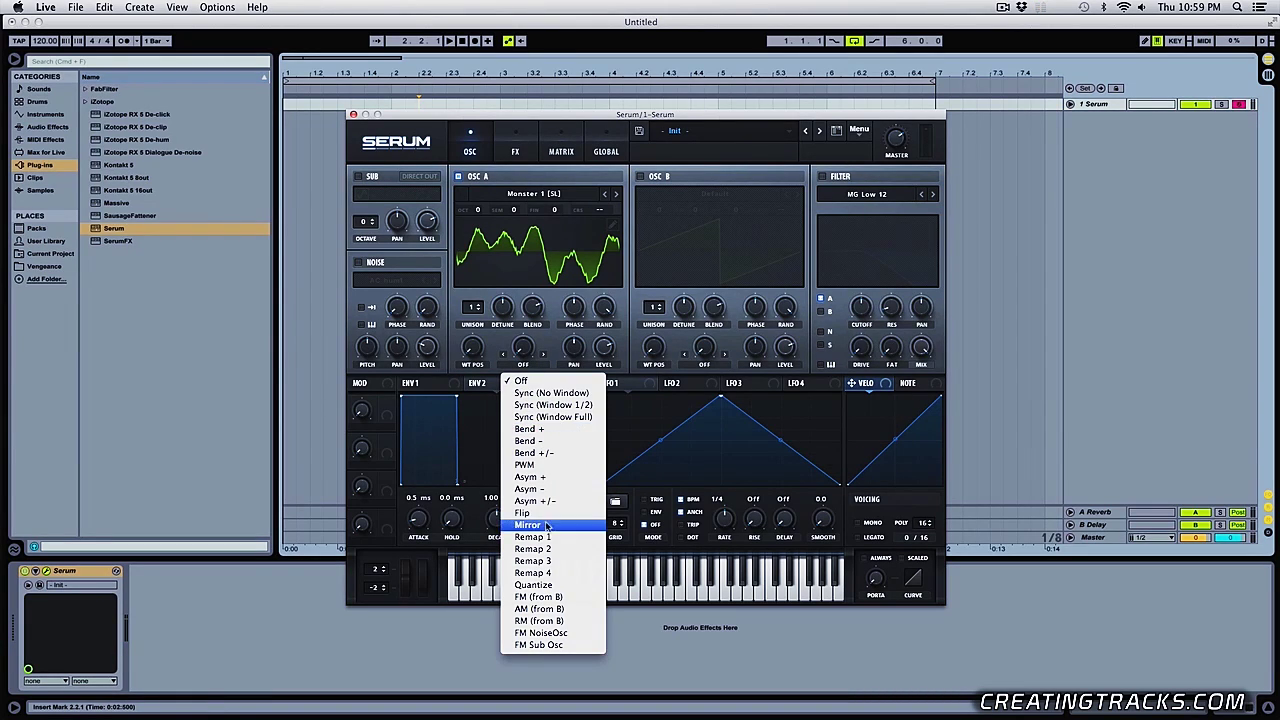
pyautogui.click(546, 418)
pyautogui.moveTo(526, 357); pyautogui.dragTo(545, 220)
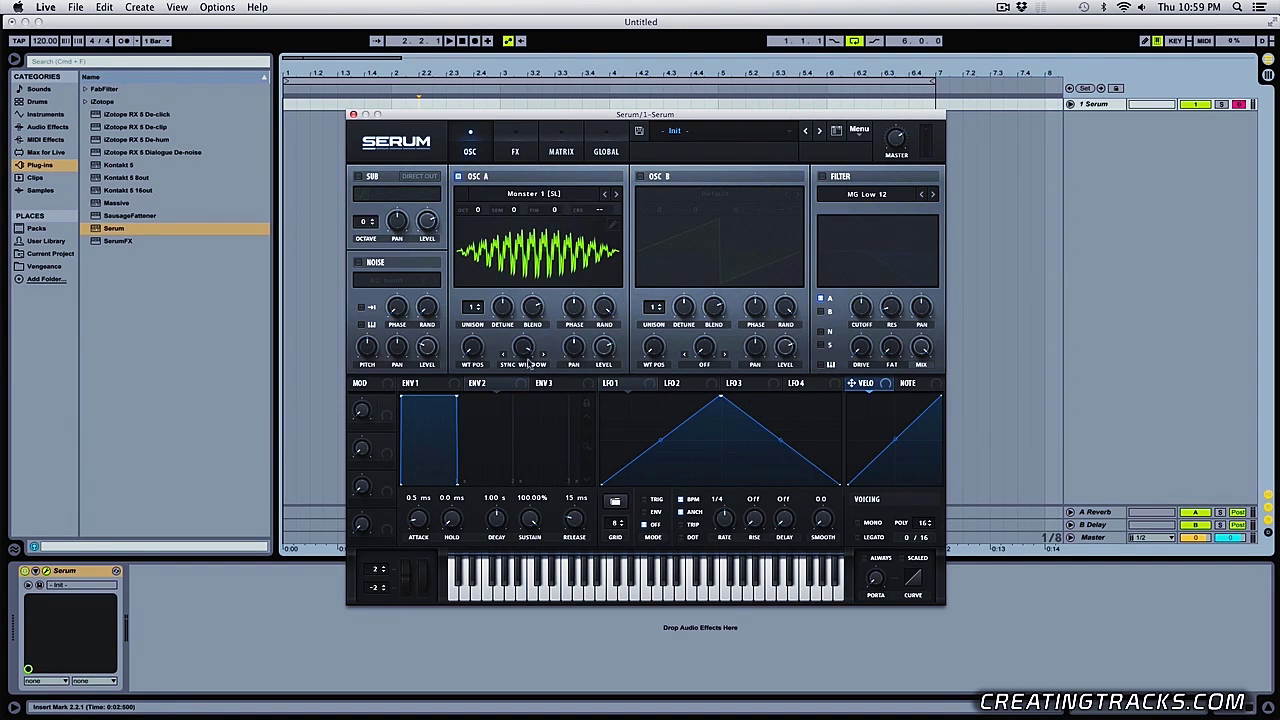
pyautogui.click(858, 131)
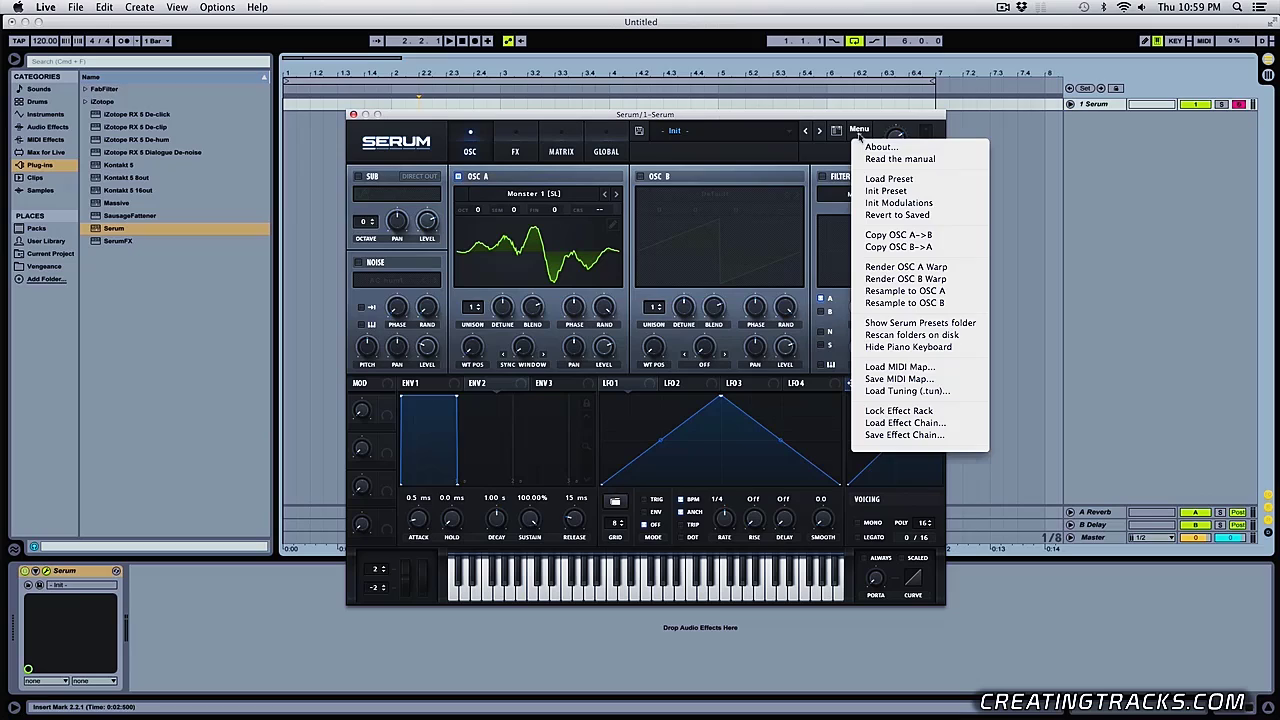
pyautogui.click(904, 268)
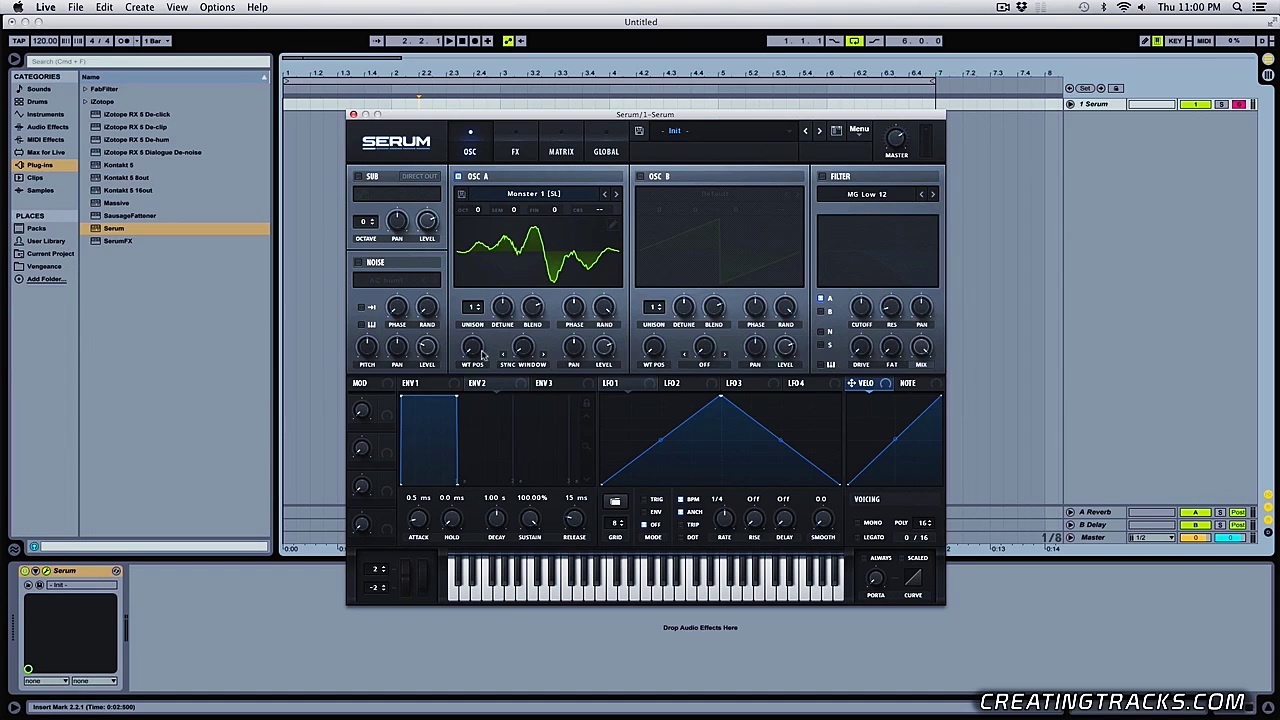
# Turn off oscillator A's warp mode and adjust the rendered wavetable's position.
pyautogui.click(525, 365)
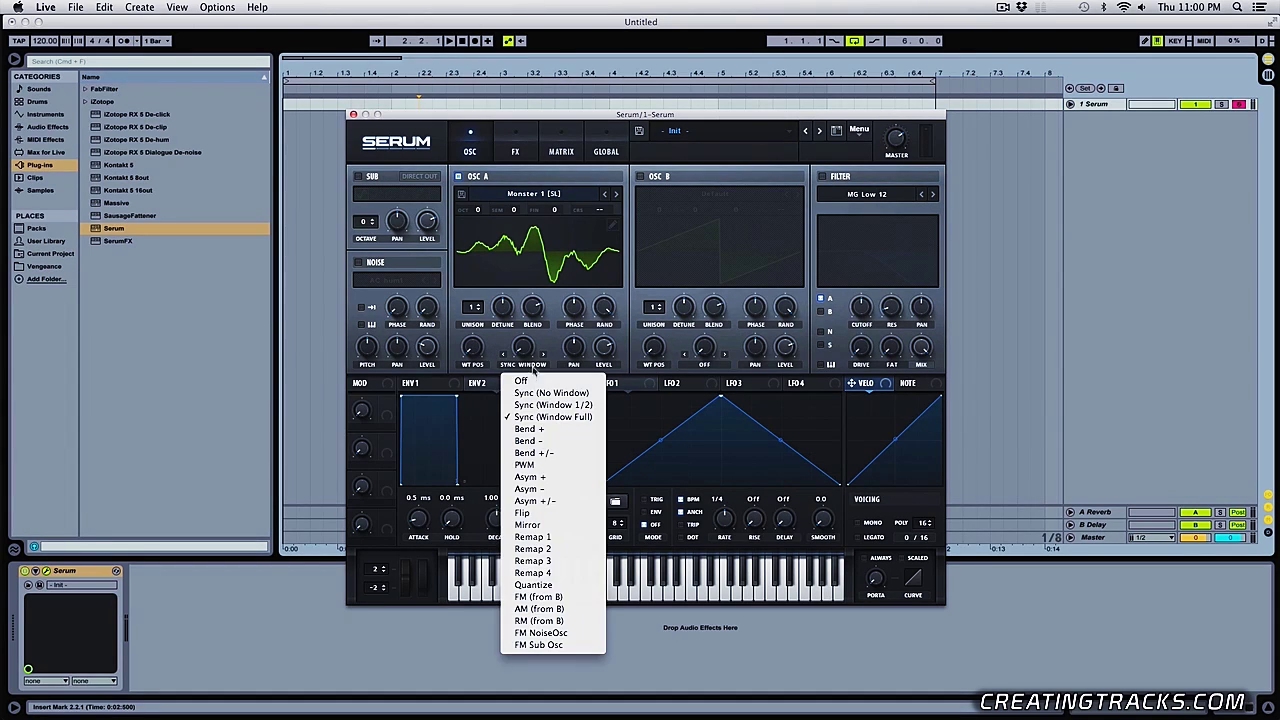
pyautogui.click(518, 378)
pyautogui.moveTo(469, 354)
pyautogui.mouseDown()
pyautogui.moveTo(489, 222)
pyautogui.moveTo(474, 356)
pyautogui.mouseUp()
# Set oscillator A's warp mode to Bend +/- and vary its wavetable position and warp amount.
pyautogui.click(521, 362)
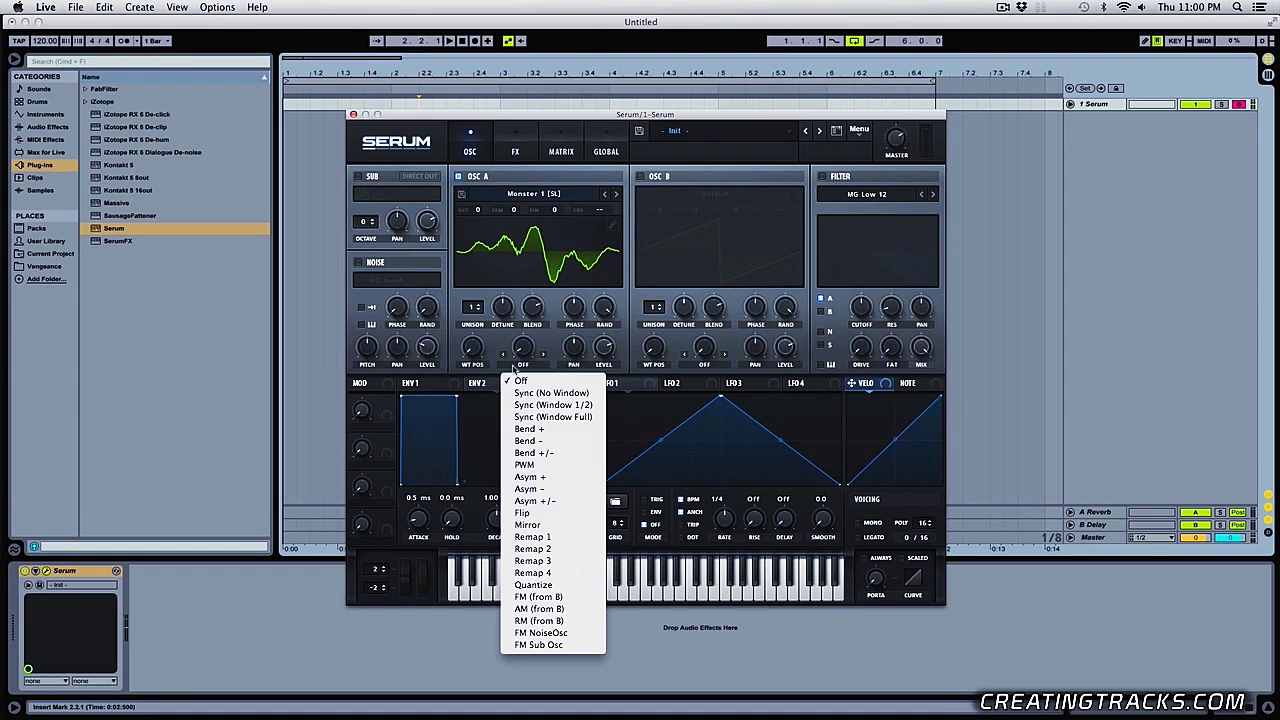
pyautogui.click(549, 454)
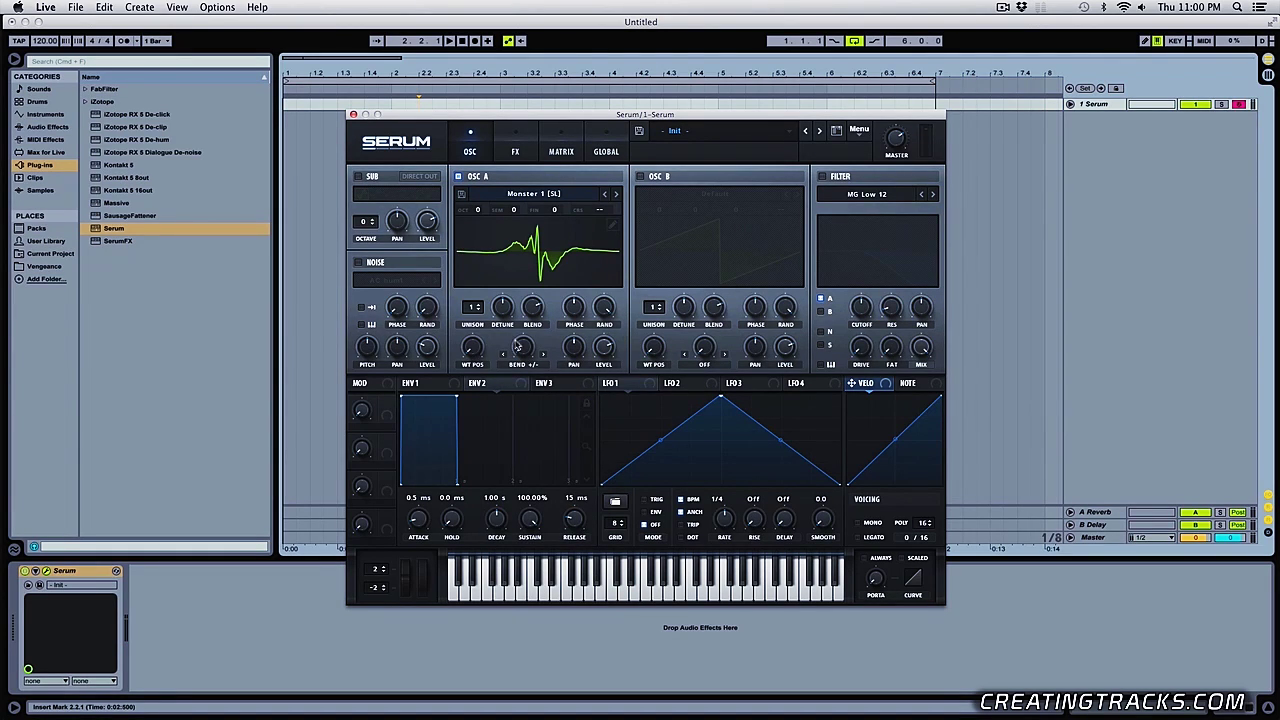
pyautogui.moveTo(477, 355); pyautogui.dragTo(520, 307)
pyautogui.moveTo(470, 350); pyautogui.dragTo(478, 257)
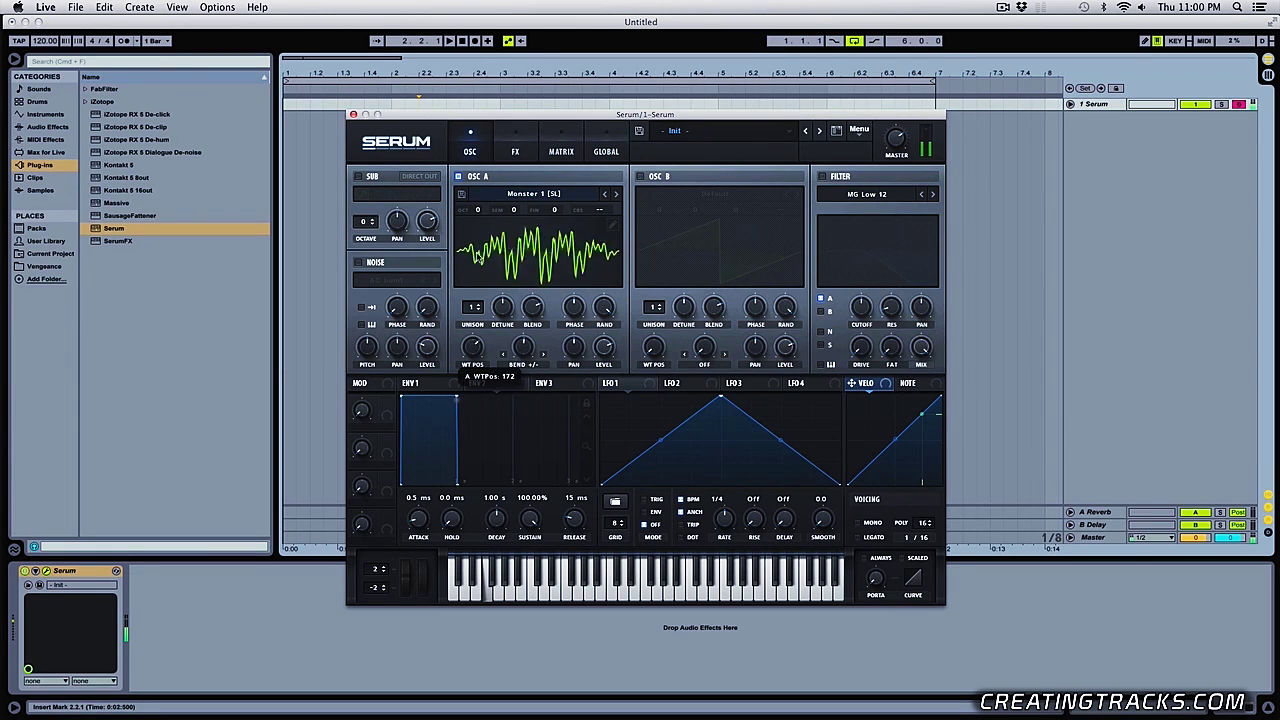
pyautogui.moveTo(525, 350); pyautogui.dragTo(525, 287)
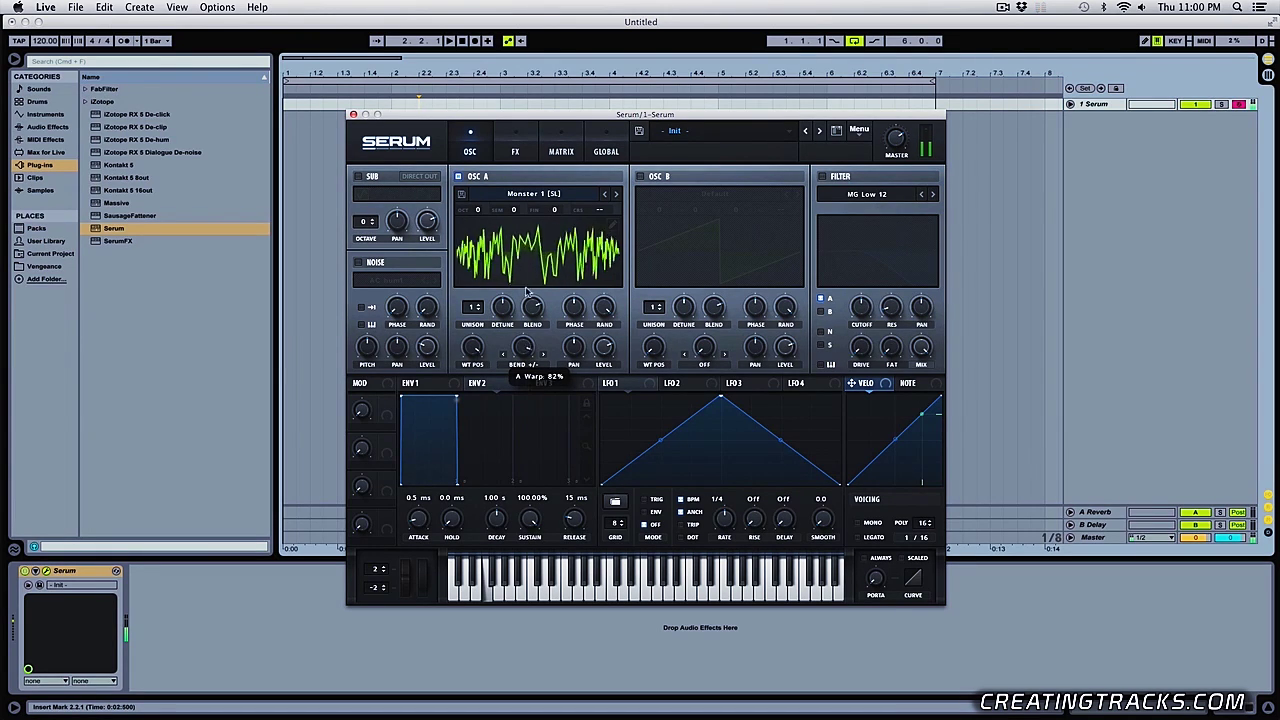
pyautogui.moveTo(527, 360); pyautogui.dragTo(535, 398)
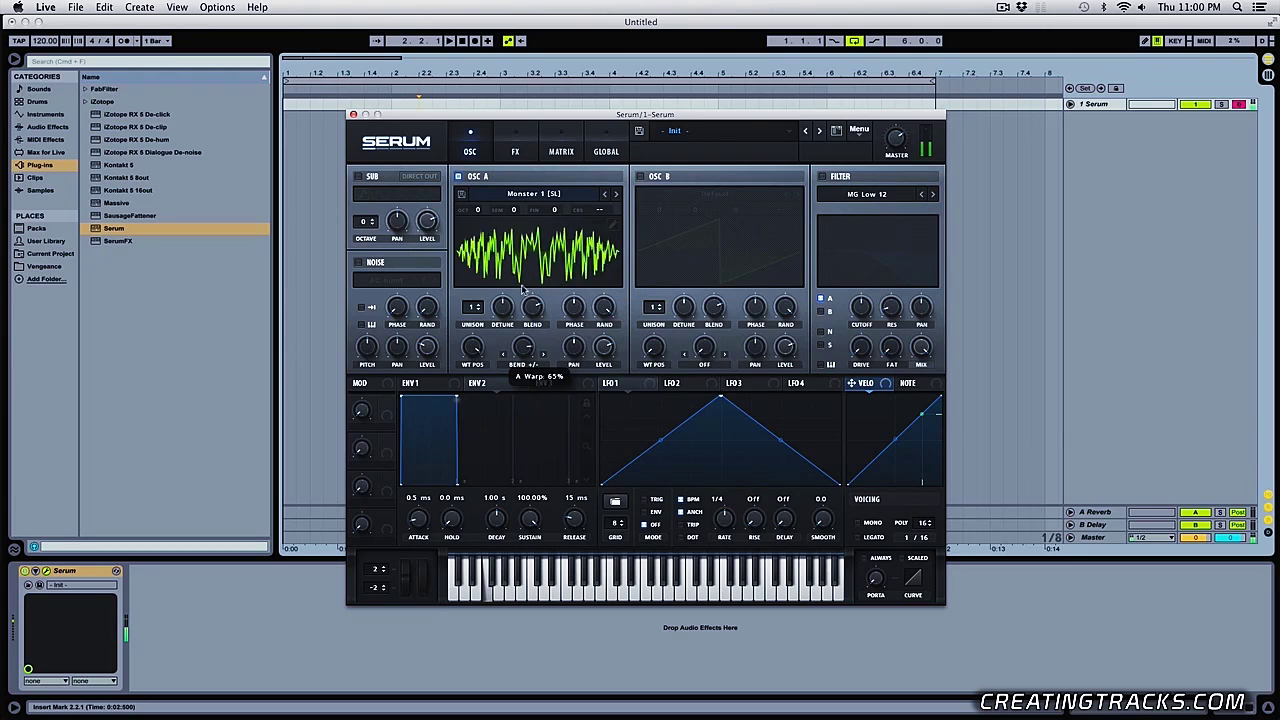
pyautogui.moveTo(472, 347); pyautogui.dragTo(493, 514)
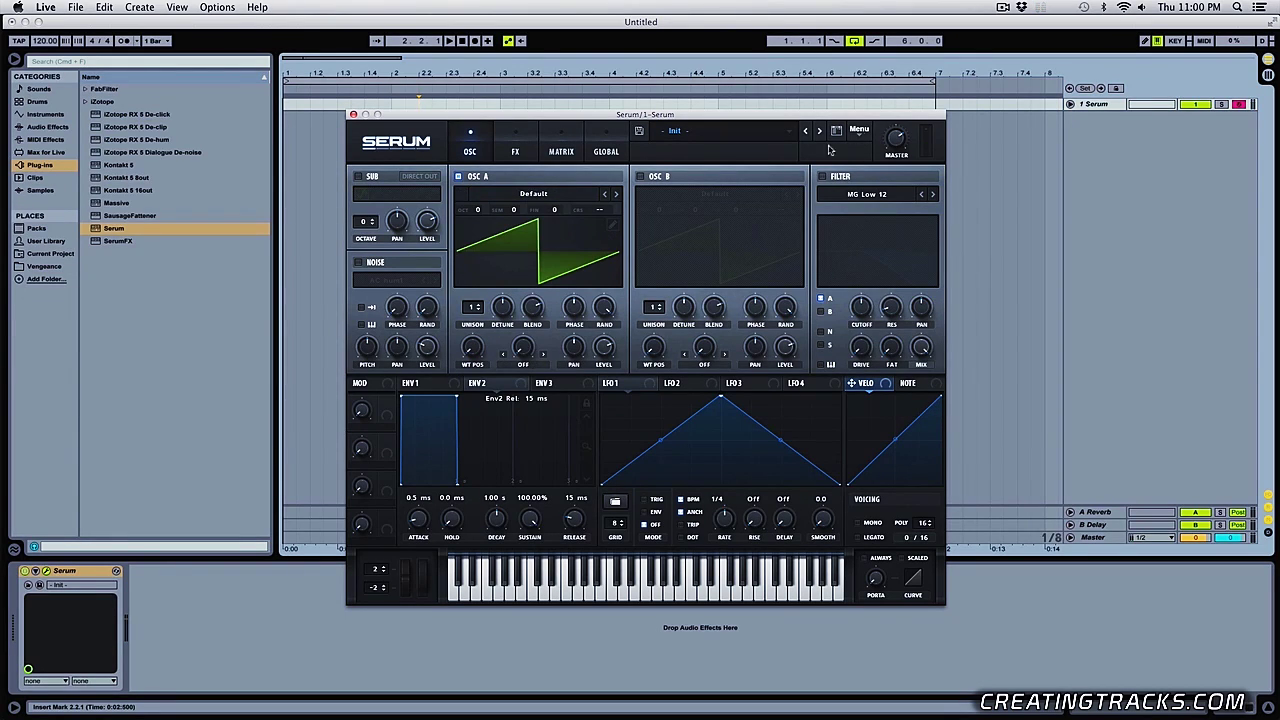
# Load the analog MATRIXY C64 wavetable into oscillator A and assign LFO 1 to its wavetable position and level.
pyautogui.moveTo(588, 209)
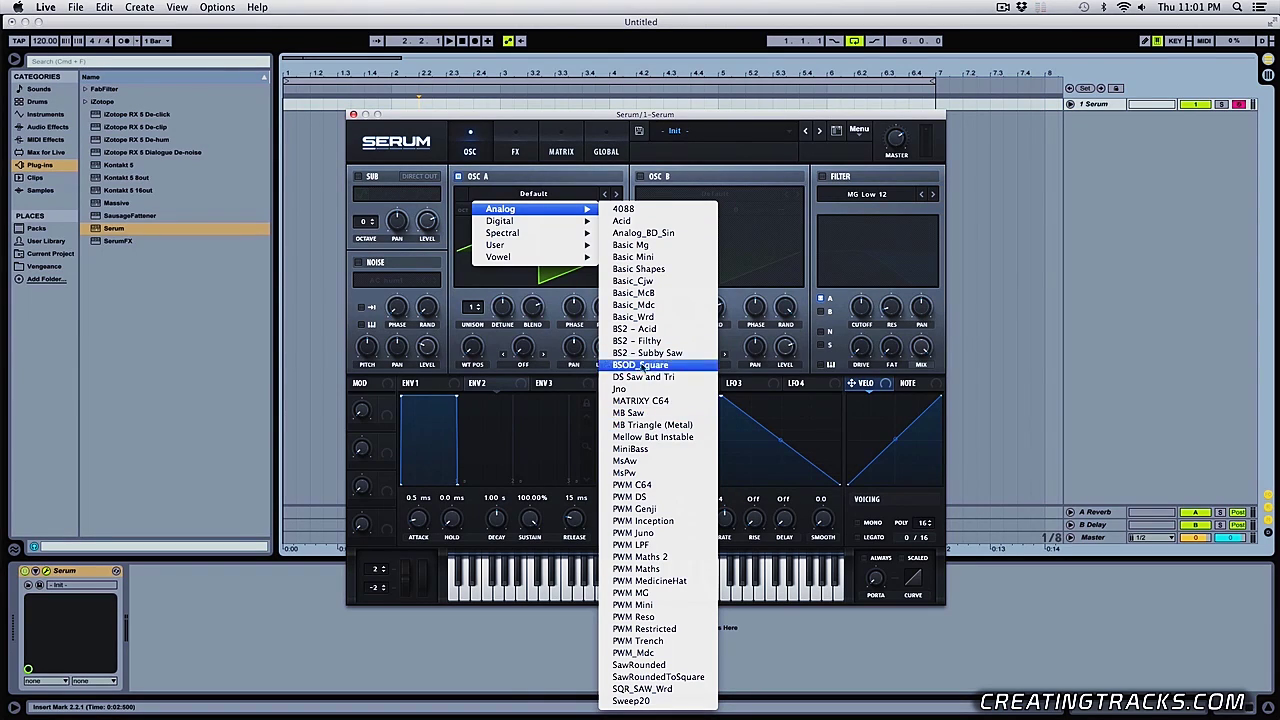
pyautogui.click(641, 401)
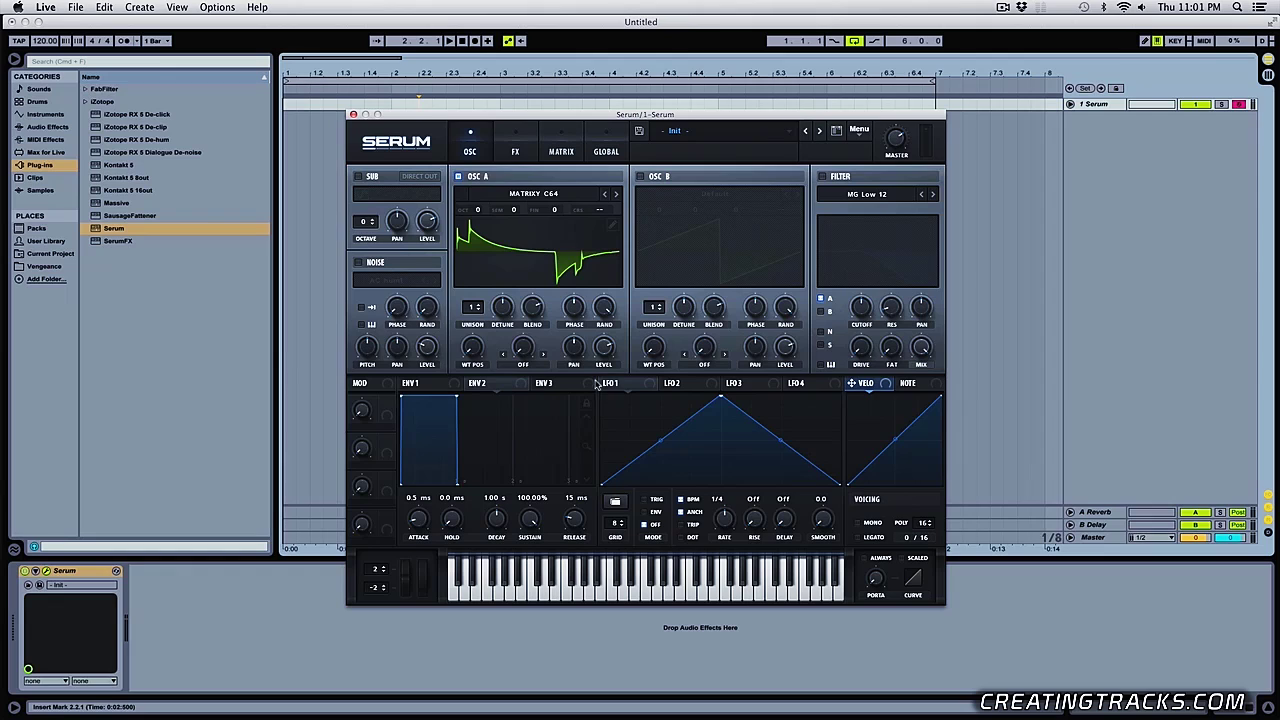
pyautogui.moveTo(612, 385); pyautogui.dragTo(470, 342)
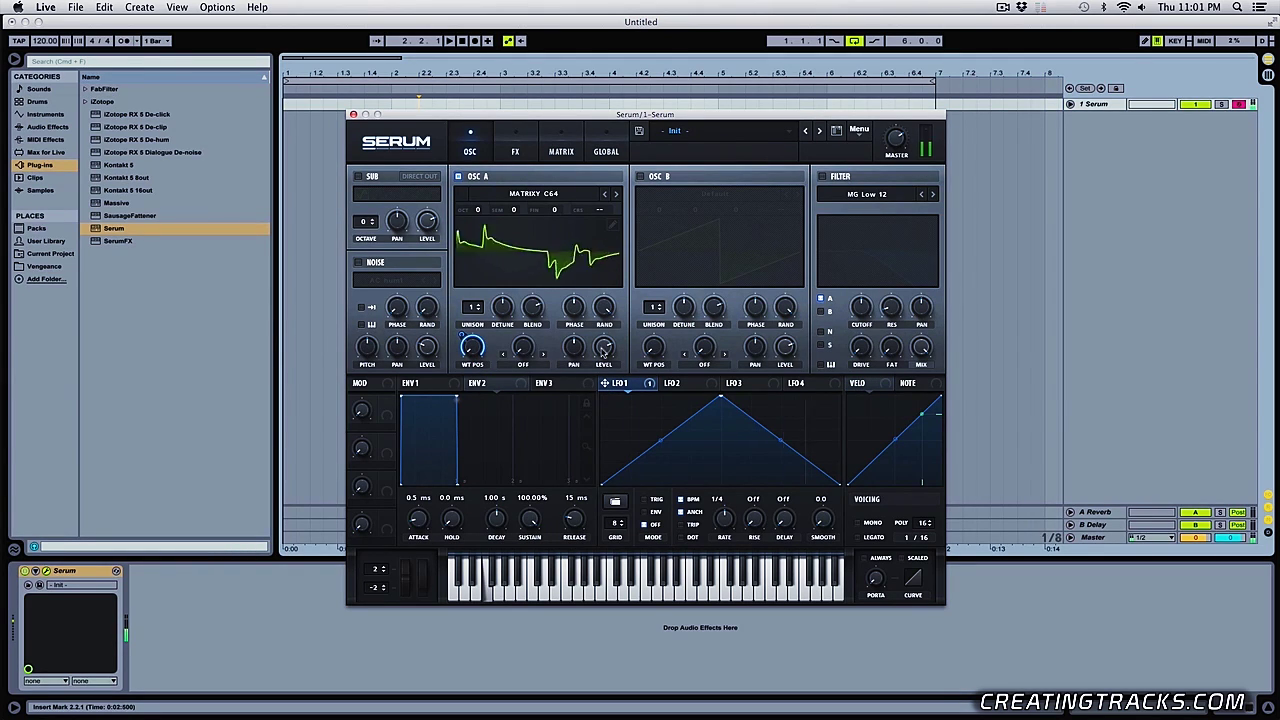
pyautogui.moveTo(612, 385); pyautogui.dragTo(604, 348)
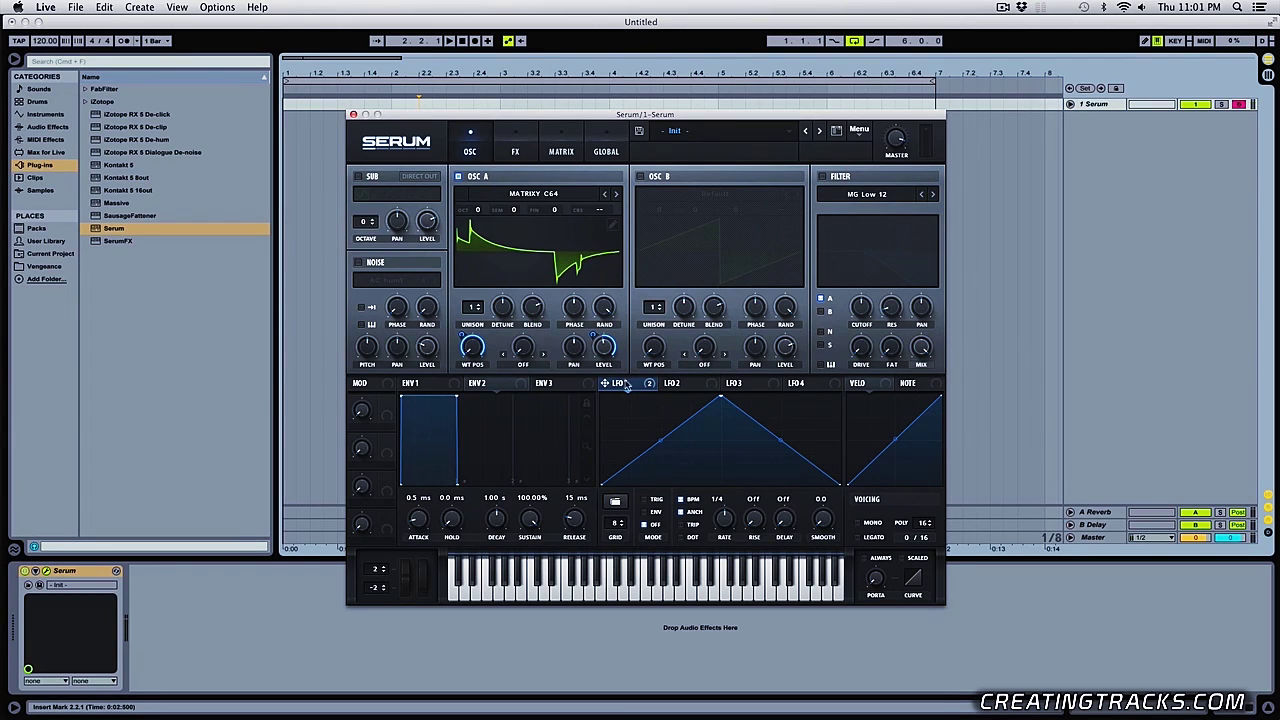
# Reshape LFO 1 into two descending saw ramps and set its mode to TRIG.
pyautogui.moveTo(724, 398); pyautogui.dragTo(546, 349)
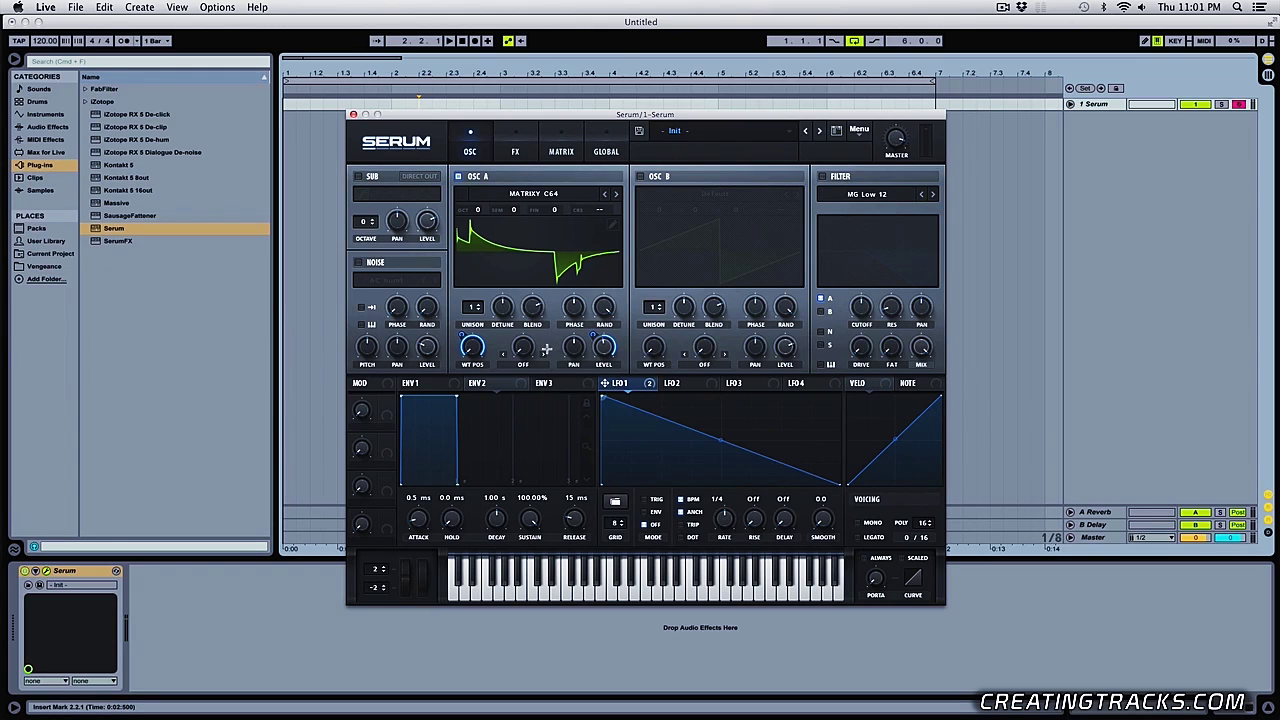
pyautogui.moveTo(736, 447); pyautogui.dragTo(715, 385)
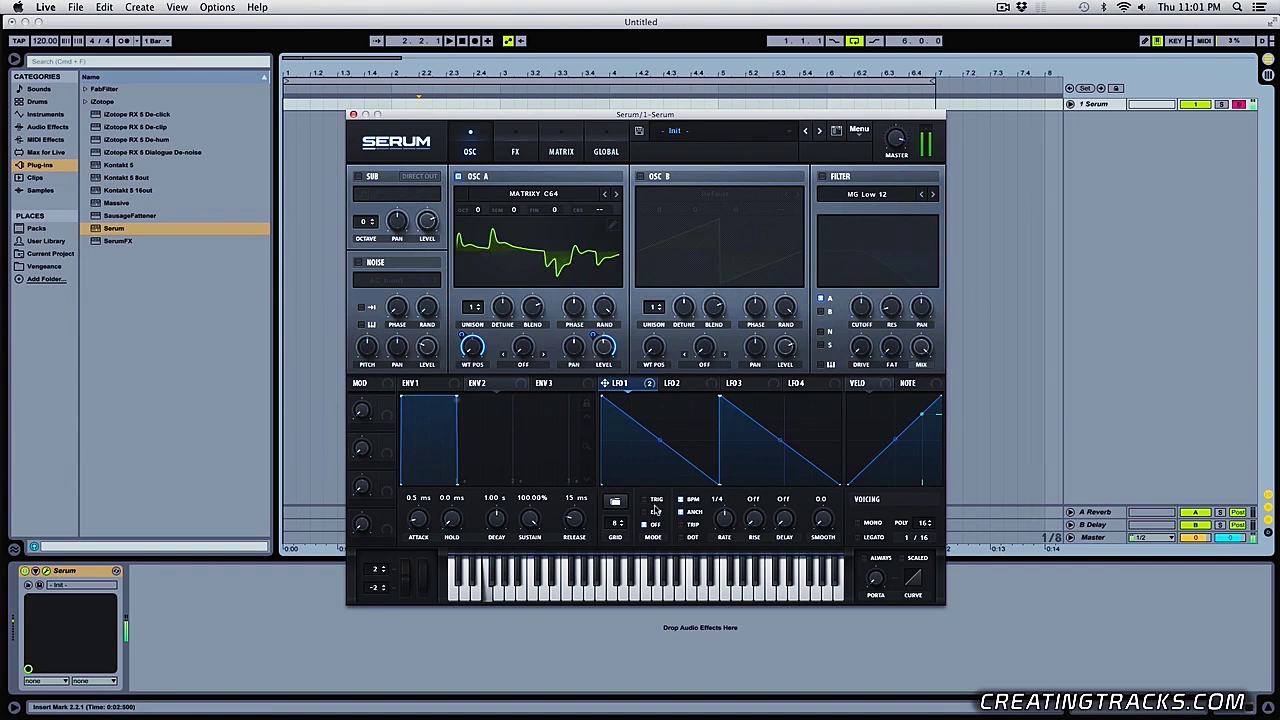
pyautogui.click(645, 499)
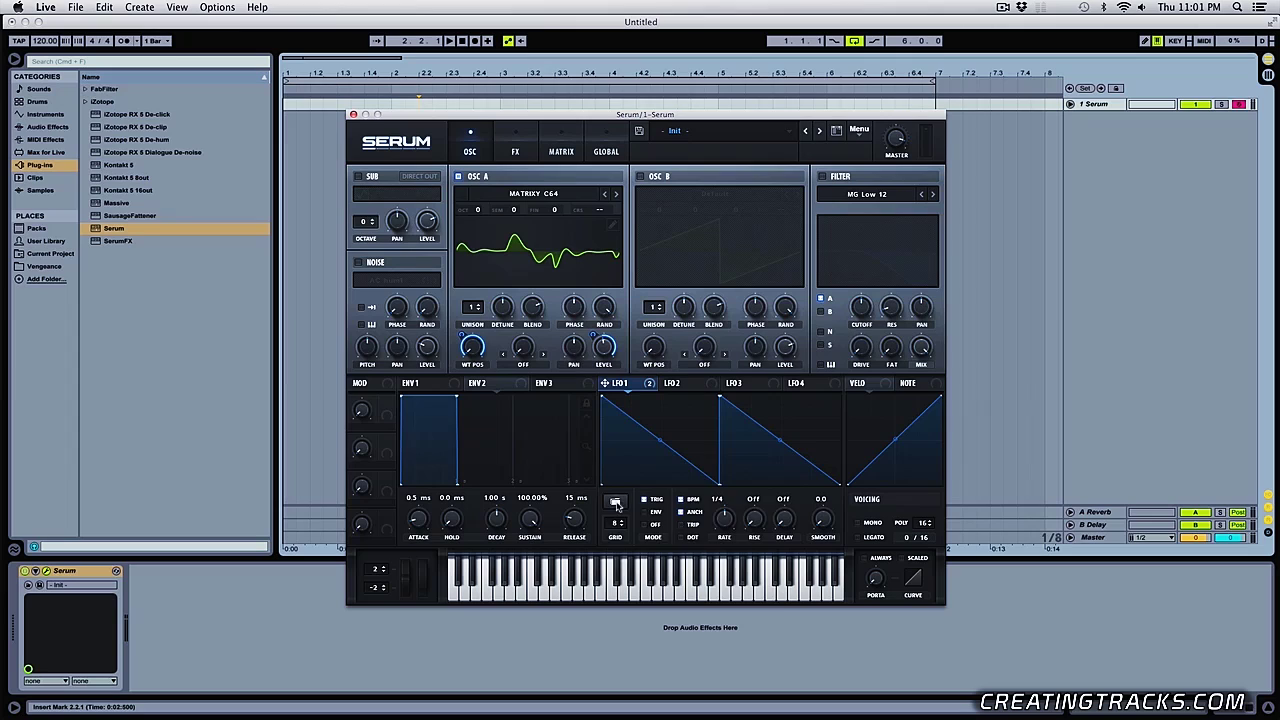
# Save LFO 1's current shape as "Pew Pew" in the User shapes folder.
pyautogui.click(615, 501)
pyautogui.click(621, 478)
pyautogui.click(615, 500)
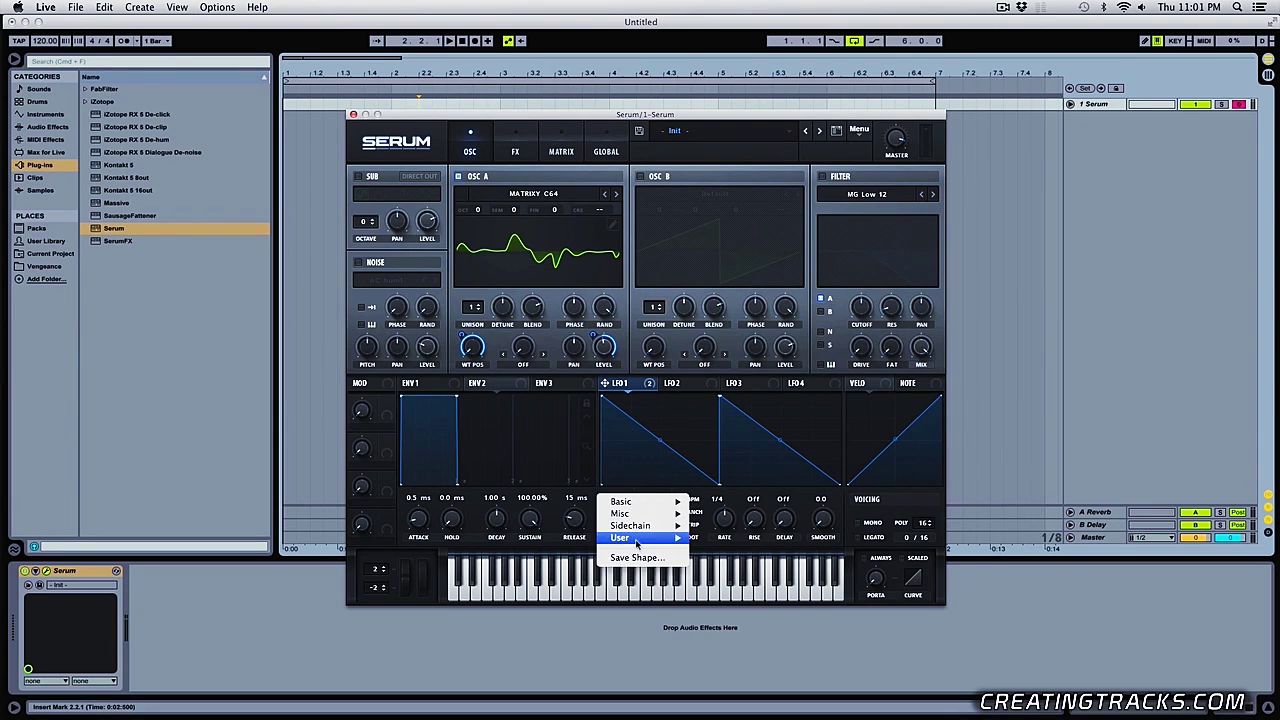
pyautogui.click(636, 558)
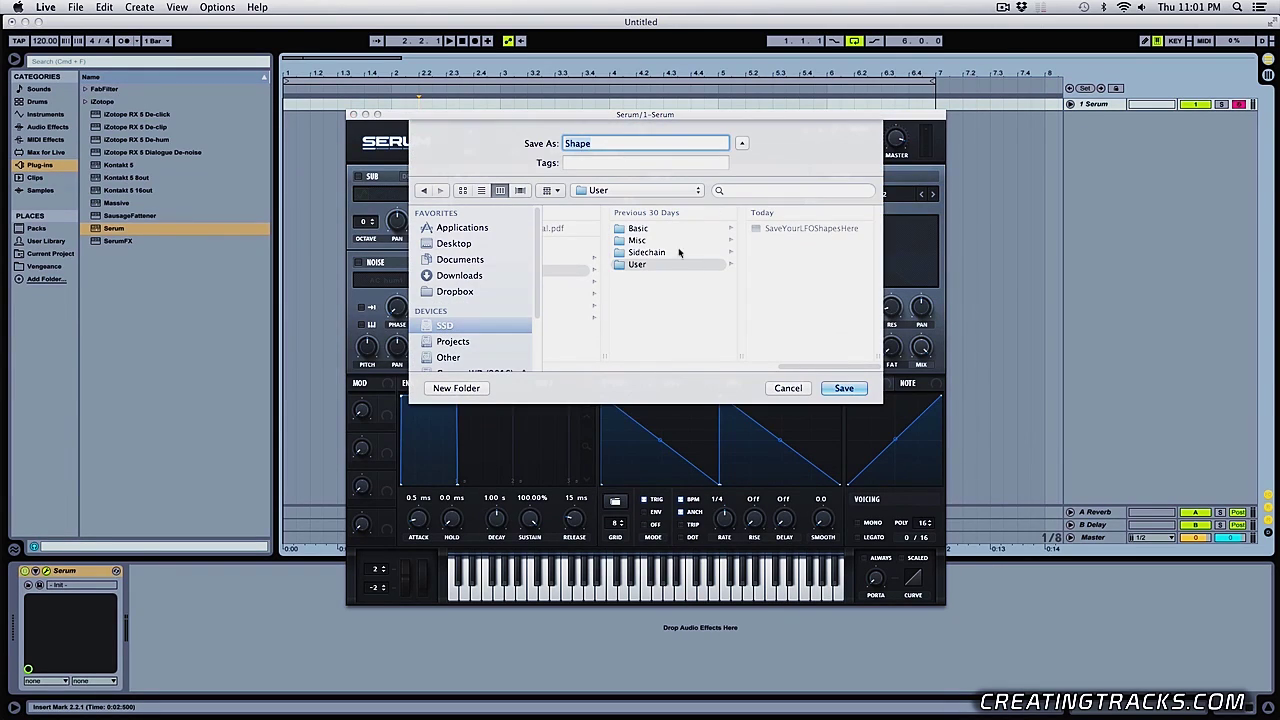
pyautogui.click(632, 266)
pyautogui.doubleClick(586, 143)
pyautogui.write('Pew Pew')
pyautogui.press('Return')
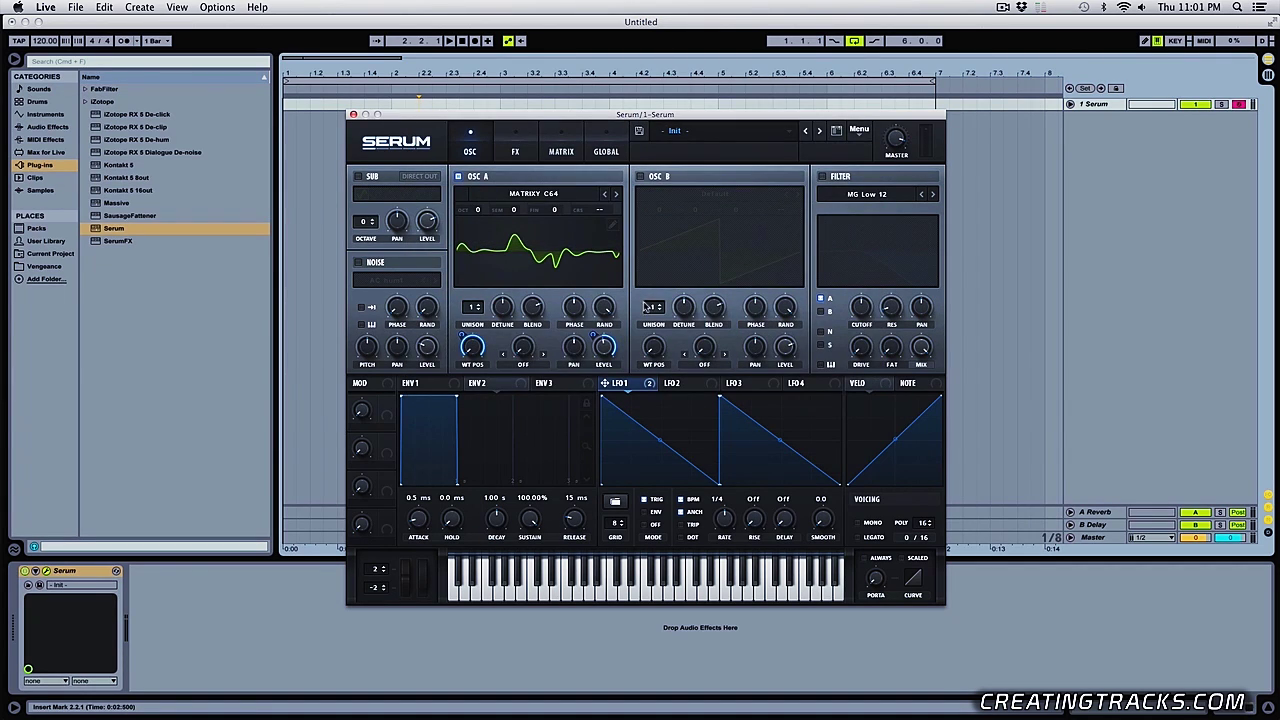
# Load the saved Pew Pew user shape into LFO 2.
pyautogui.click(681, 384)
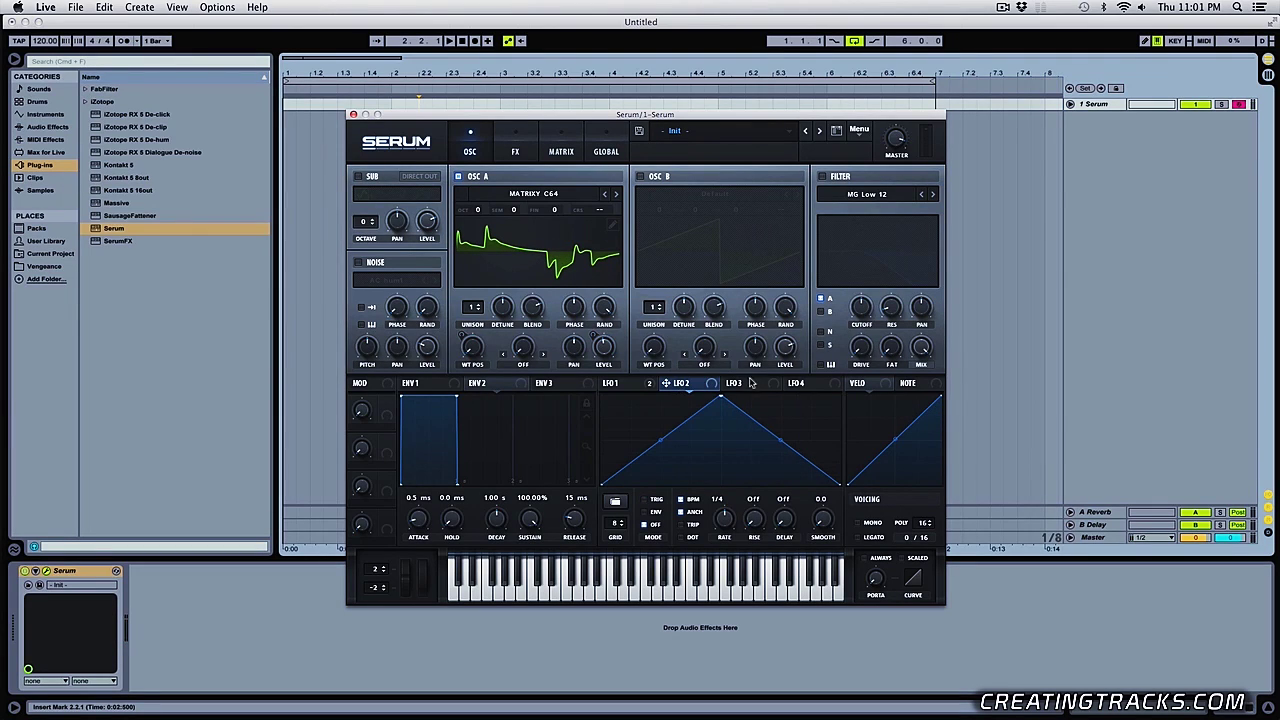
pyautogui.click(619, 503)
pyautogui.moveTo(641, 539)
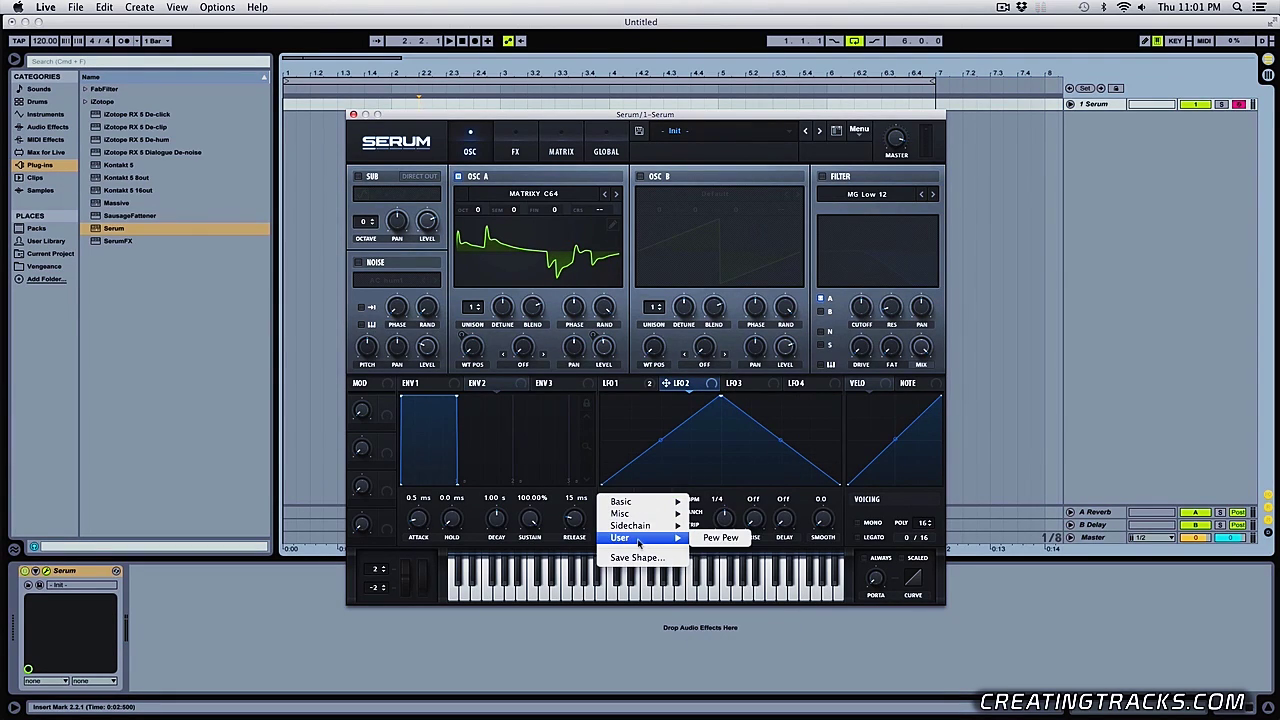
pyautogui.click(708, 540)
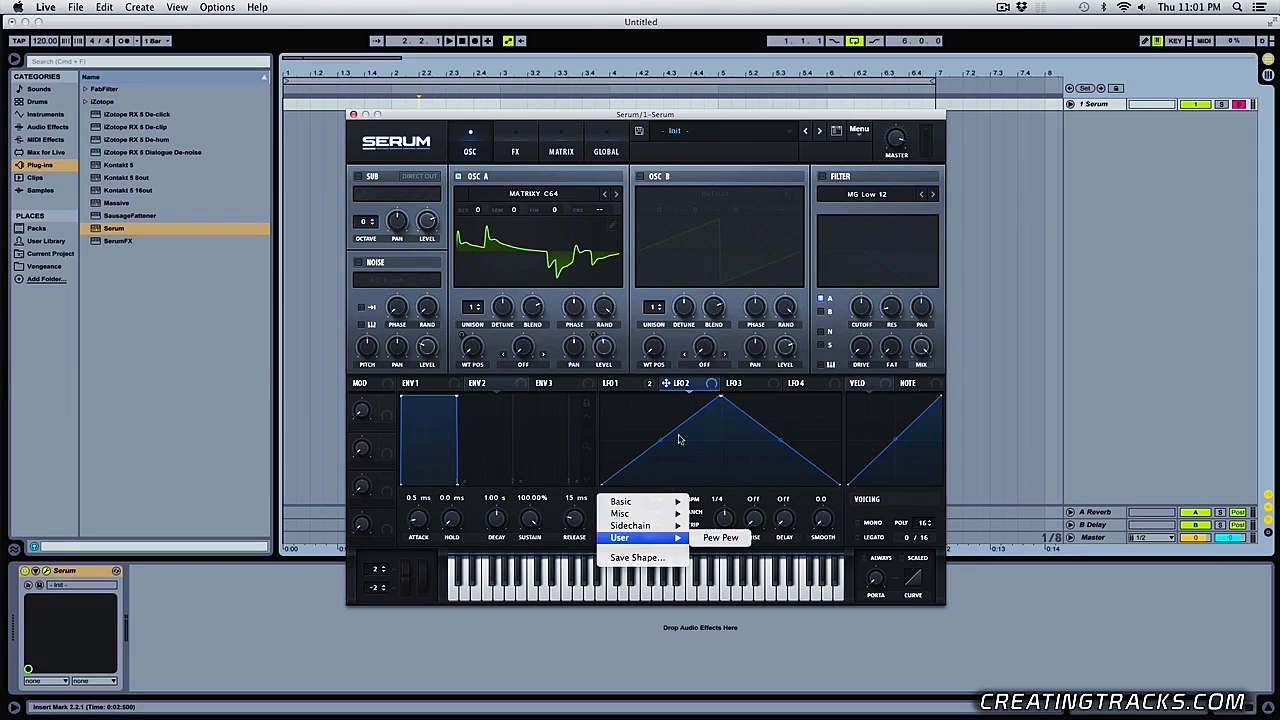
# Copy LFO 1's double saw shape directly onto LFO 2 and LFO 3.
pyautogui.click(611, 384)
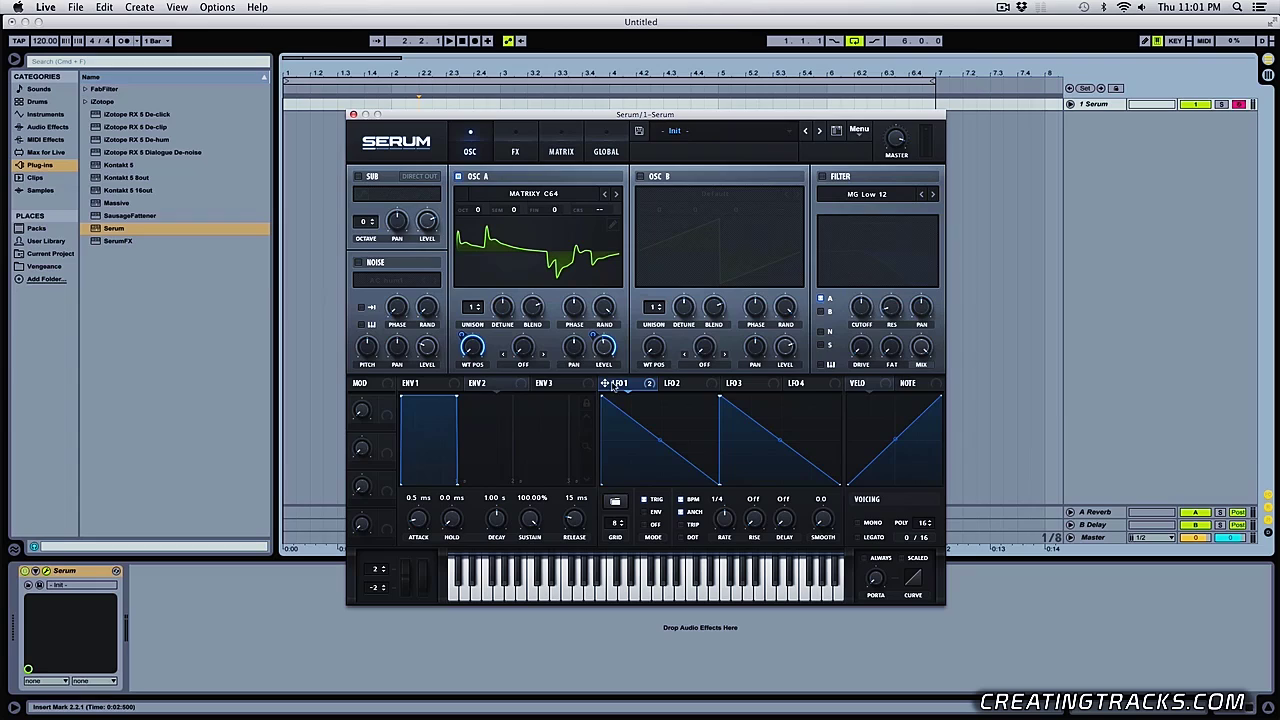
pyautogui.moveTo(605, 384); pyautogui.dragTo(690, 386)
pyautogui.moveTo(689, 392); pyautogui.dragTo(687, 387)
pyautogui.click(681, 389)
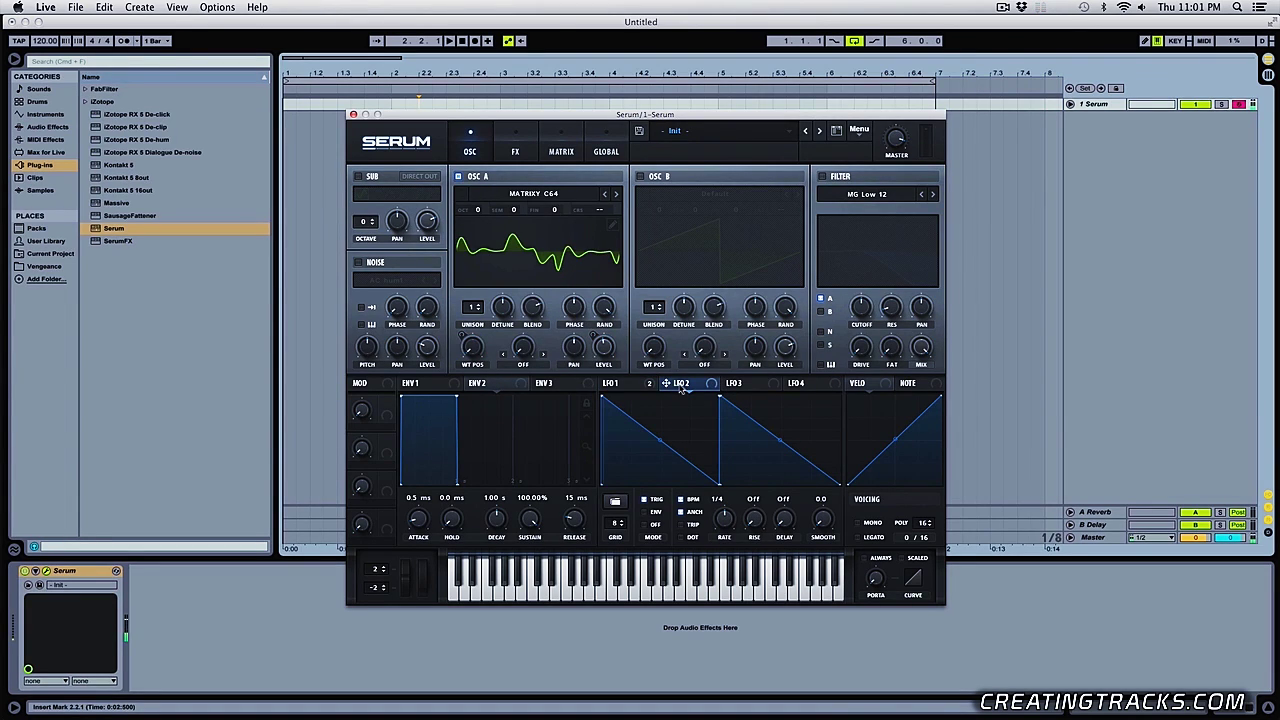
pyautogui.click(731, 390)
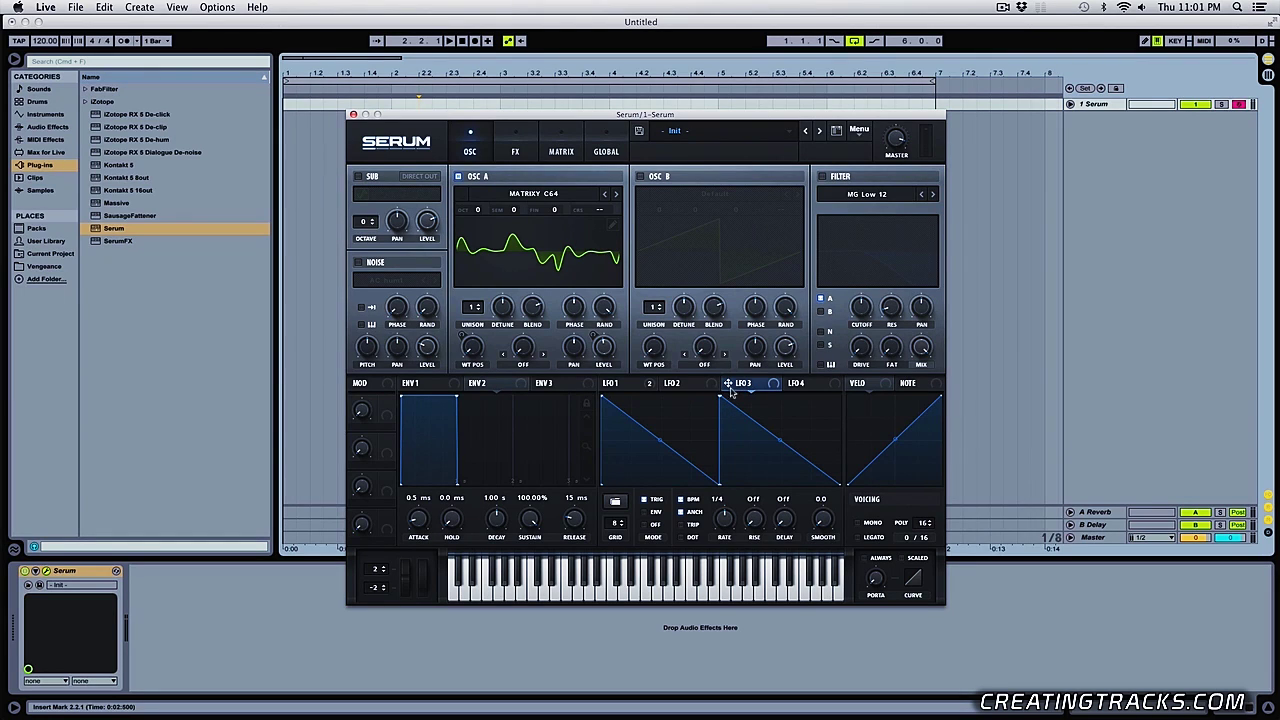
# Bend both of LFO 2's ramps outward together and compare the shape with LFO 1 and LFO 3.
pyautogui.click(677, 389)
pyautogui.moveTo(658, 440); pyautogui.dragTo(772, 422)
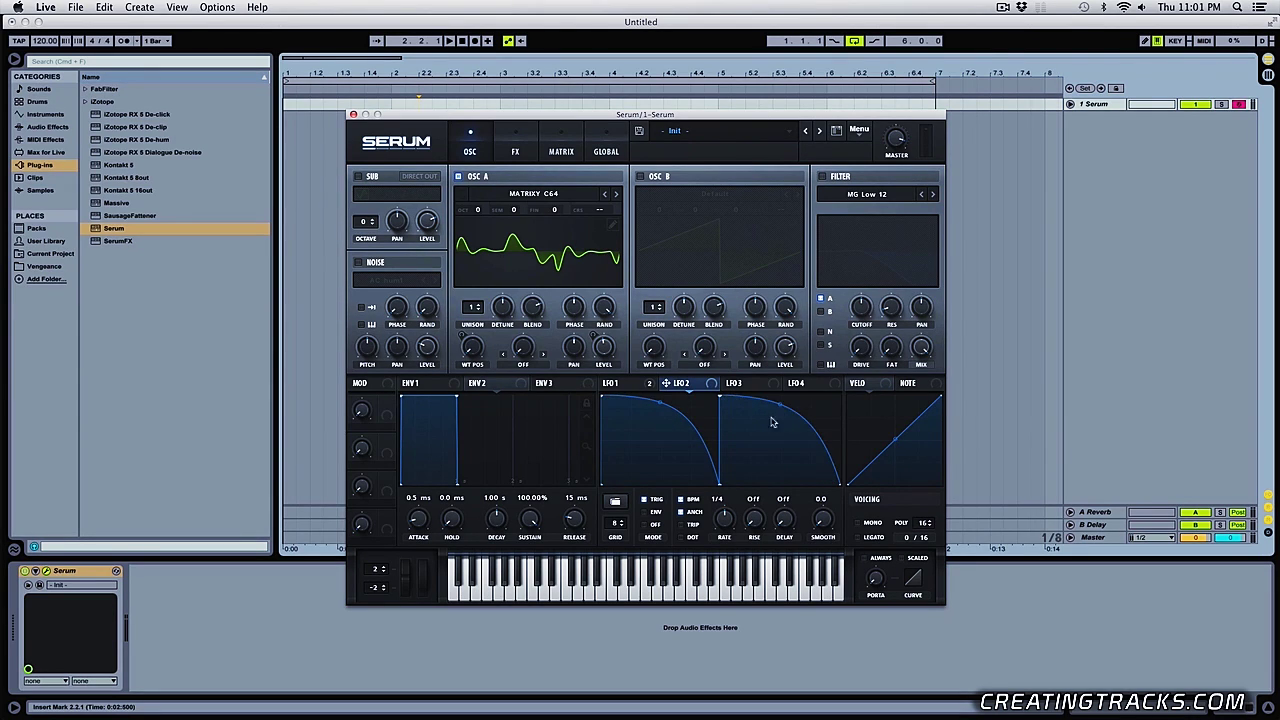
pyautogui.click(744, 388)
pyautogui.click(676, 390)
pyautogui.click(622, 391)
pyautogui.click(676, 388)
pyautogui.click(733, 387)
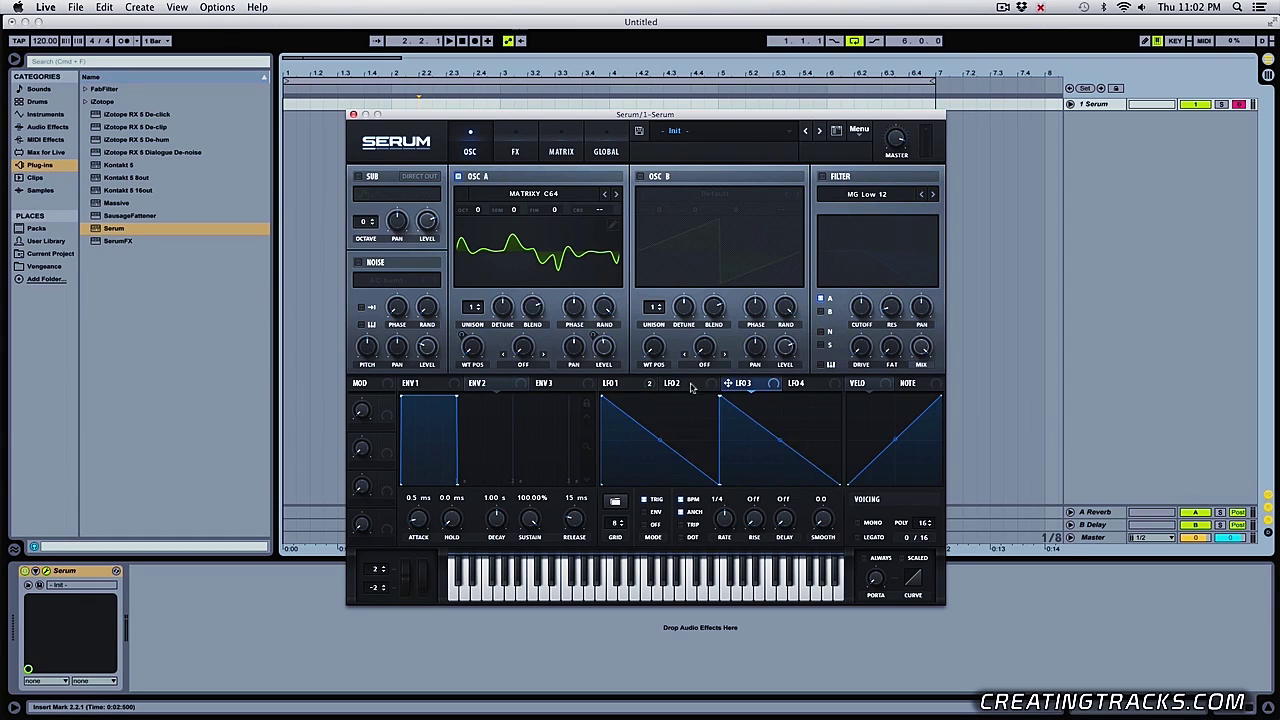
# Bend LFO 2's two ramps inward into concave decays and copy the shape onto LFO 1.
pyautogui.click(686, 389)
pyautogui.moveTo(655, 410); pyautogui.dragTo(665, 438)
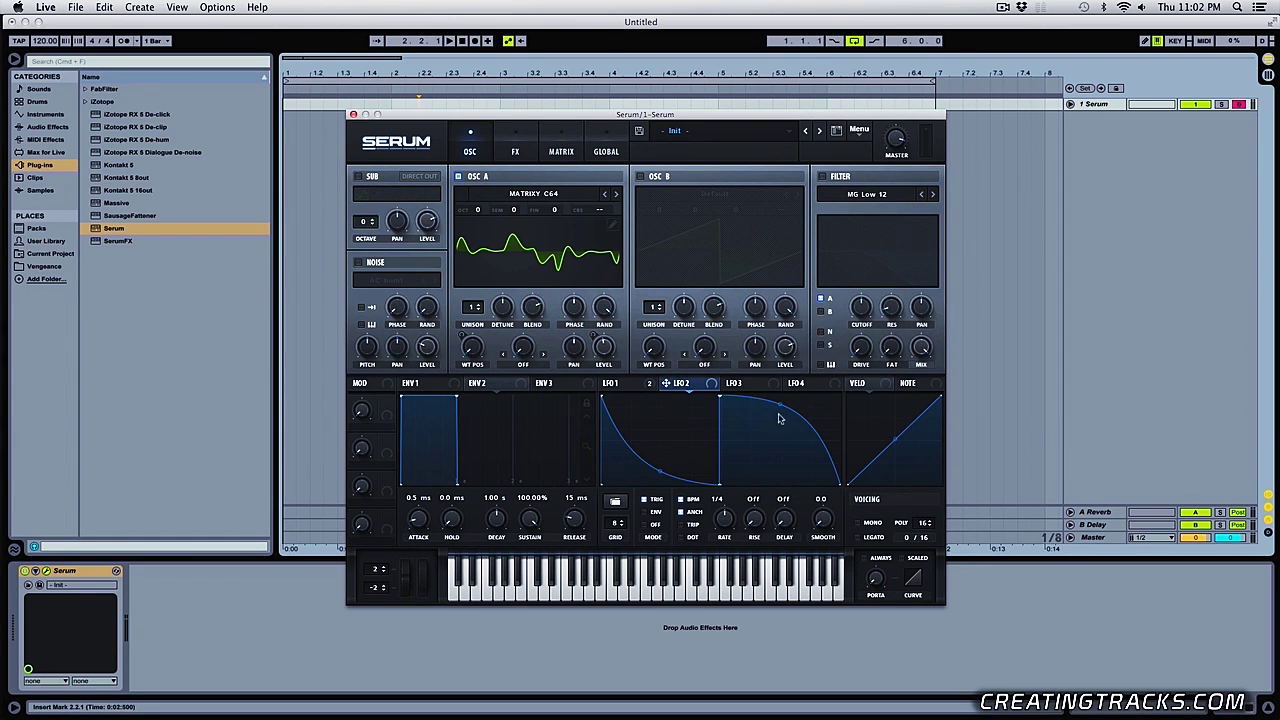
pyautogui.moveTo(780, 418); pyautogui.dragTo(778, 436)
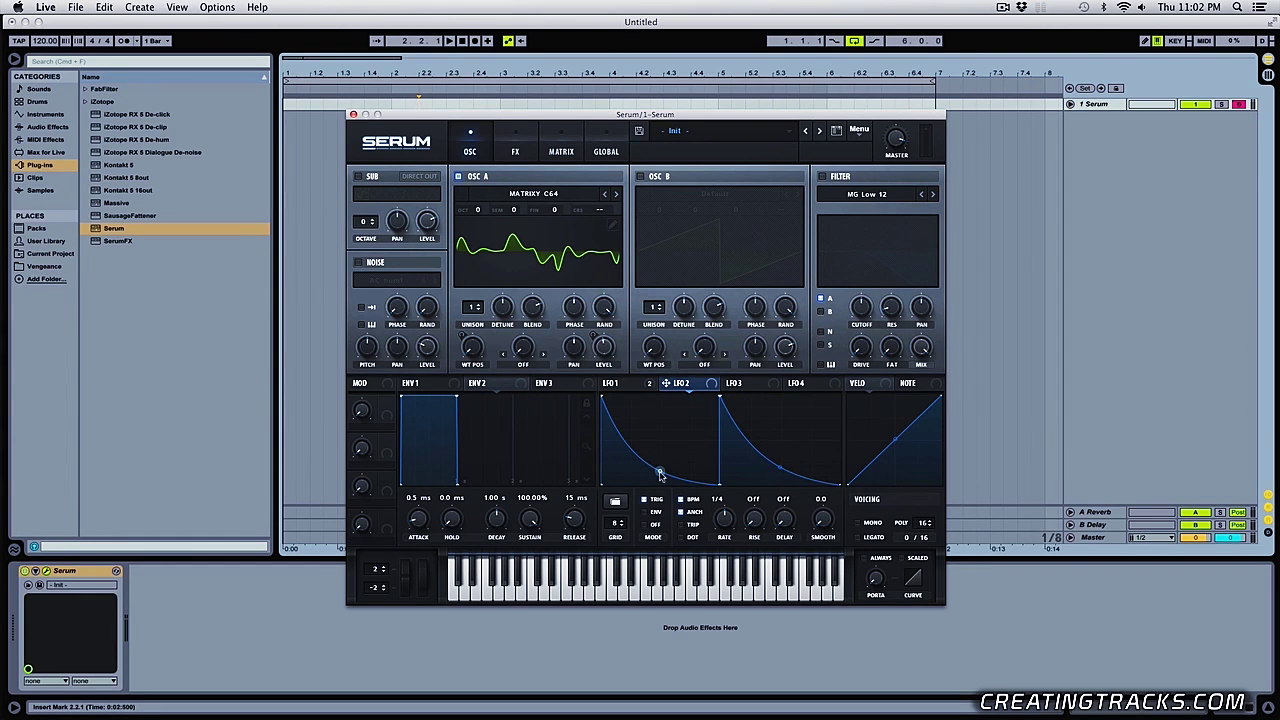
pyautogui.moveTo(787, 470)
pyautogui.mouseDown()
pyautogui.moveTo(785, 458)
pyautogui.moveTo(779, 472)
pyautogui.mouseUp()
pyautogui.moveTo(661, 476)
pyautogui.mouseDown()
pyautogui.moveTo(654, 420)
pyautogui.moveTo(662, 455)
pyautogui.mouseUp()
pyautogui.click(629, 388)
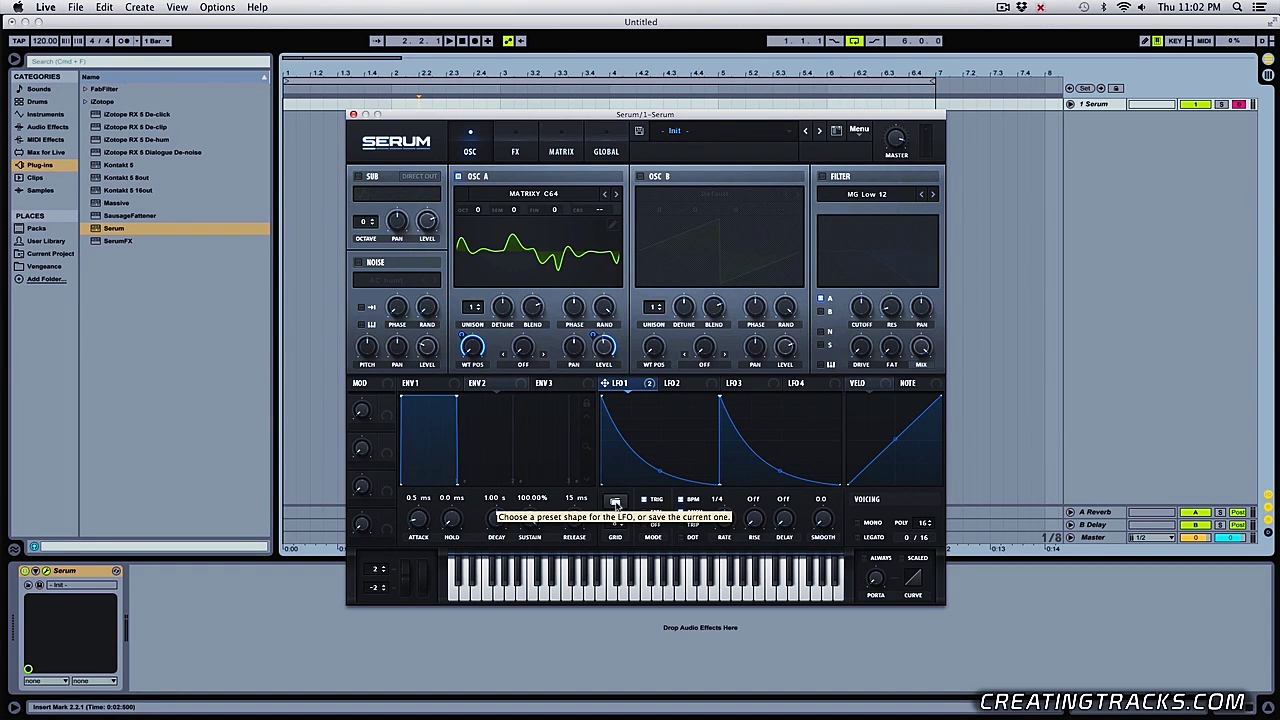
# Replace LFO 1's shape with a preset of several uneven peaks and bend its curve segments.
pyautogui.scroll(-6, 615, 503)
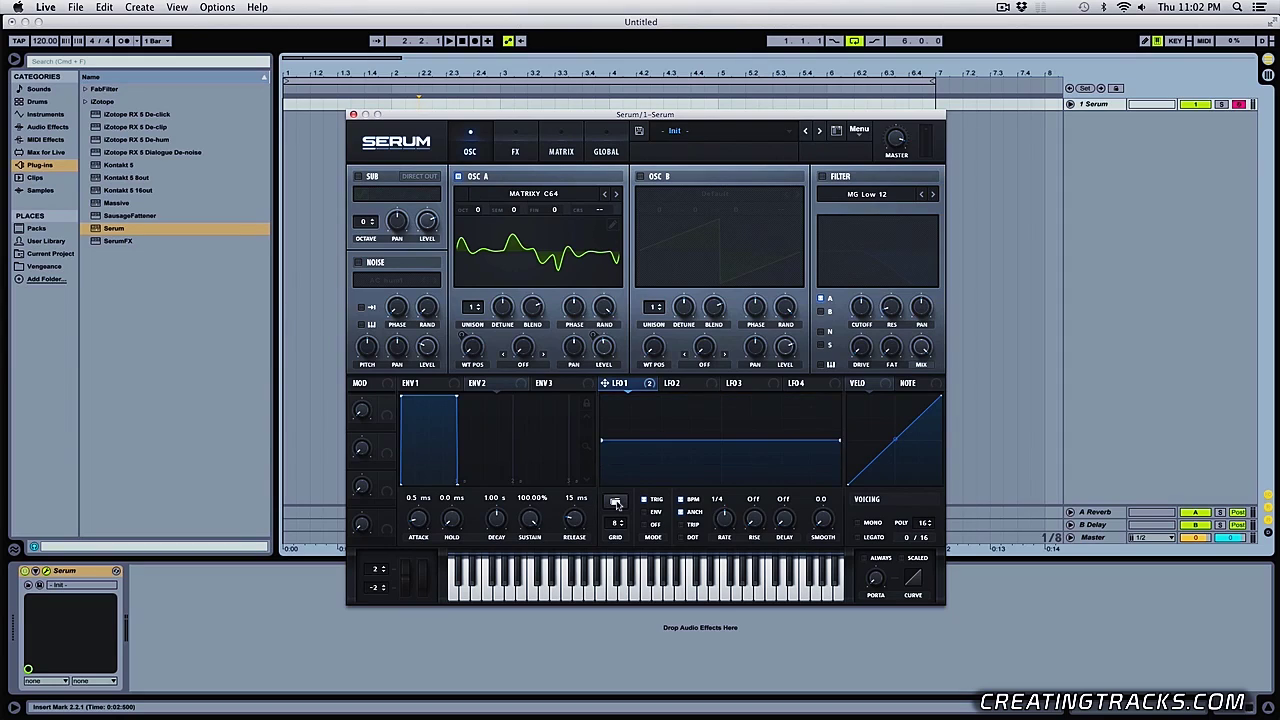
pyautogui.scroll(-5, 615, 502)
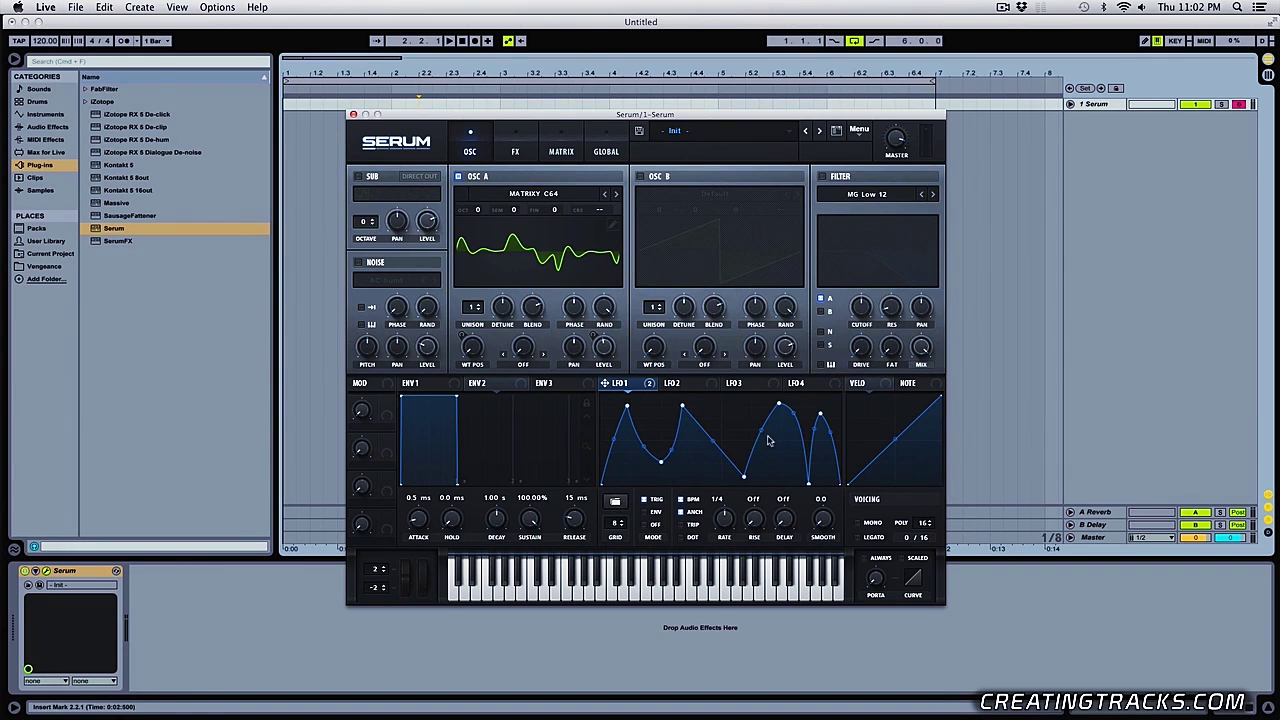
pyautogui.moveTo(762, 431)
pyautogui.mouseDown()
pyautogui.moveTo(771, 458)
pyautogui.moveTo(762, 407)
pyautogui.moveTo(770, 462)
pyautogui.moveTo(763, 410)
pyautogui.moveTo(764, 444)
pyautogui.mouseUp()
pyautogui.moveTo(640, 421); pyautogui.dragTo(644, 433)
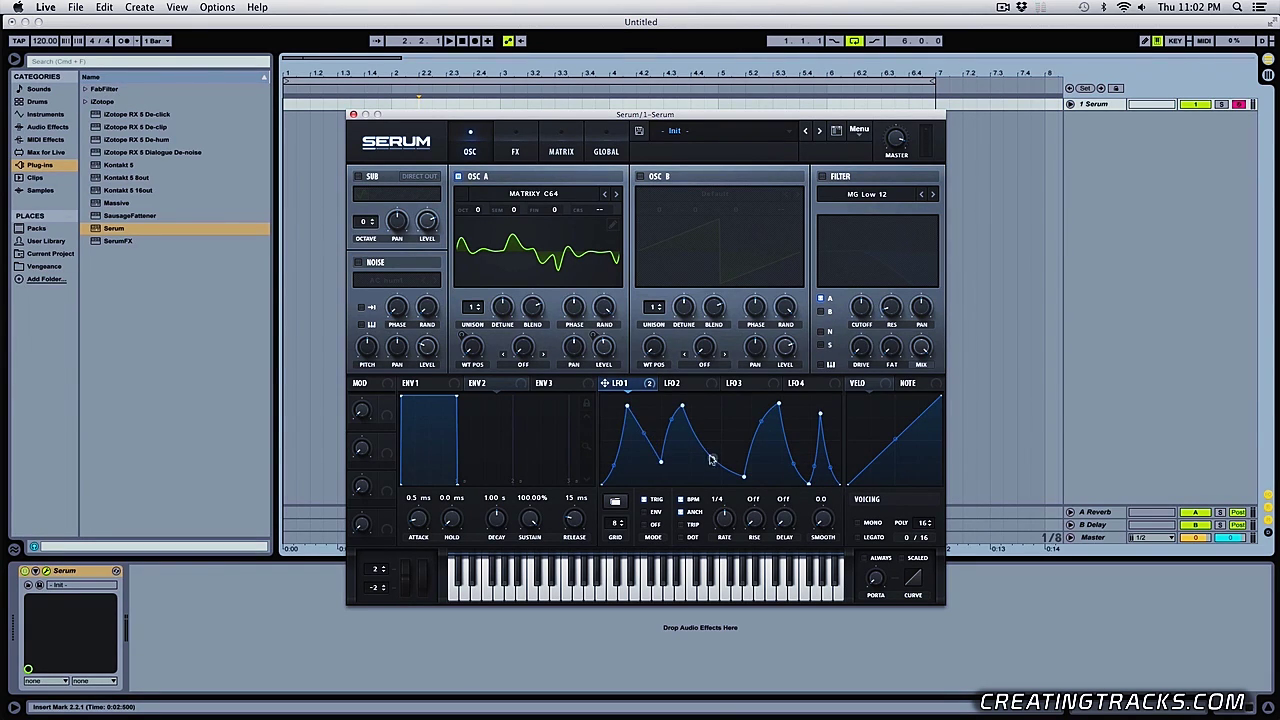
pyautogui.moveTo(712, 459); pyautogui.dragTo(709, 467)
pyautogui.moveTo(762, 429); pyautogui.dragTo(755, 412)
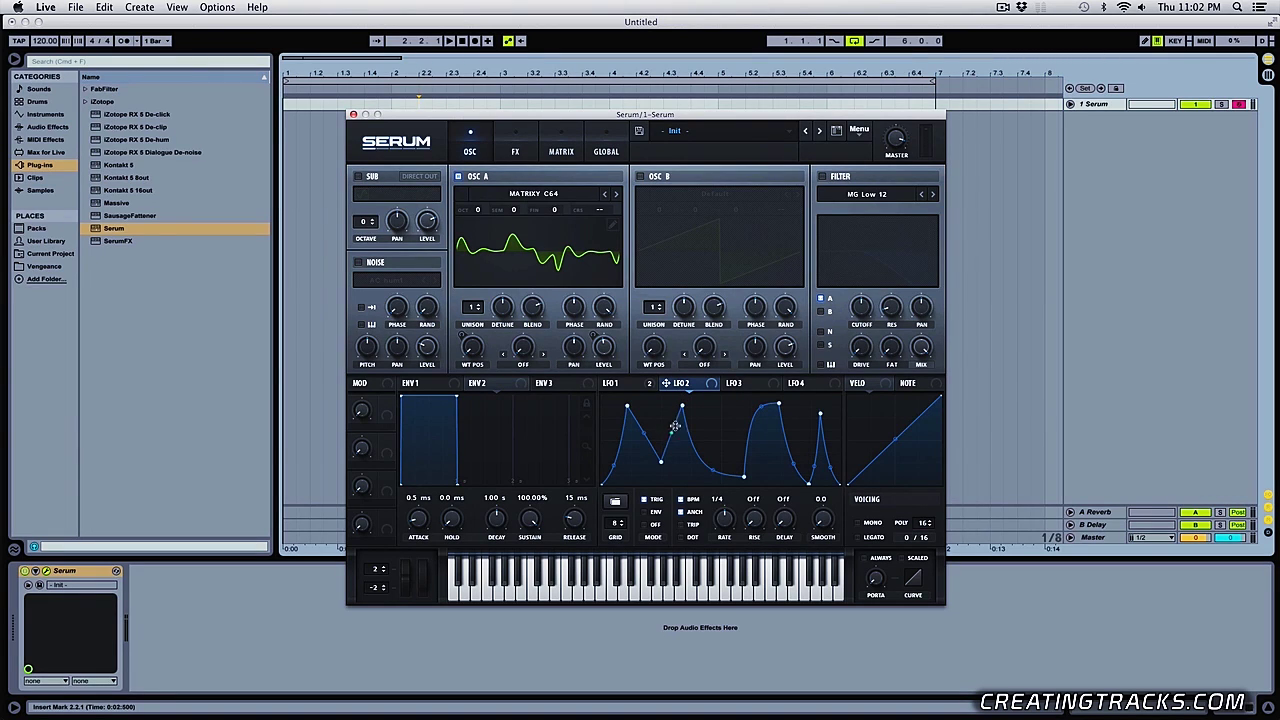
# Bend the curve segments of LFO 2's copied multi-peak shape, and set LFO 1's rate to 1/2.
pyautogui.moveTo(714, 467); pyautogui.dragTo(606, 455)
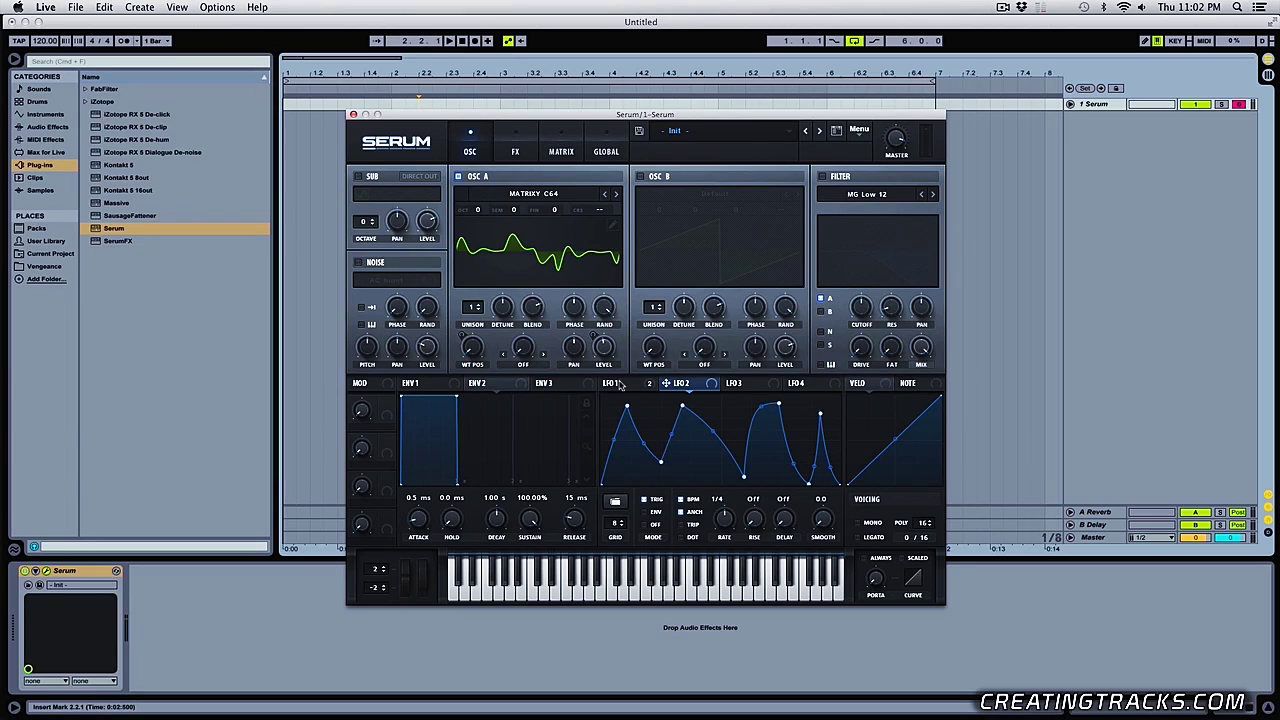
pyautogui.moveTo(620, 385)
pyautogui.click(615, 383)
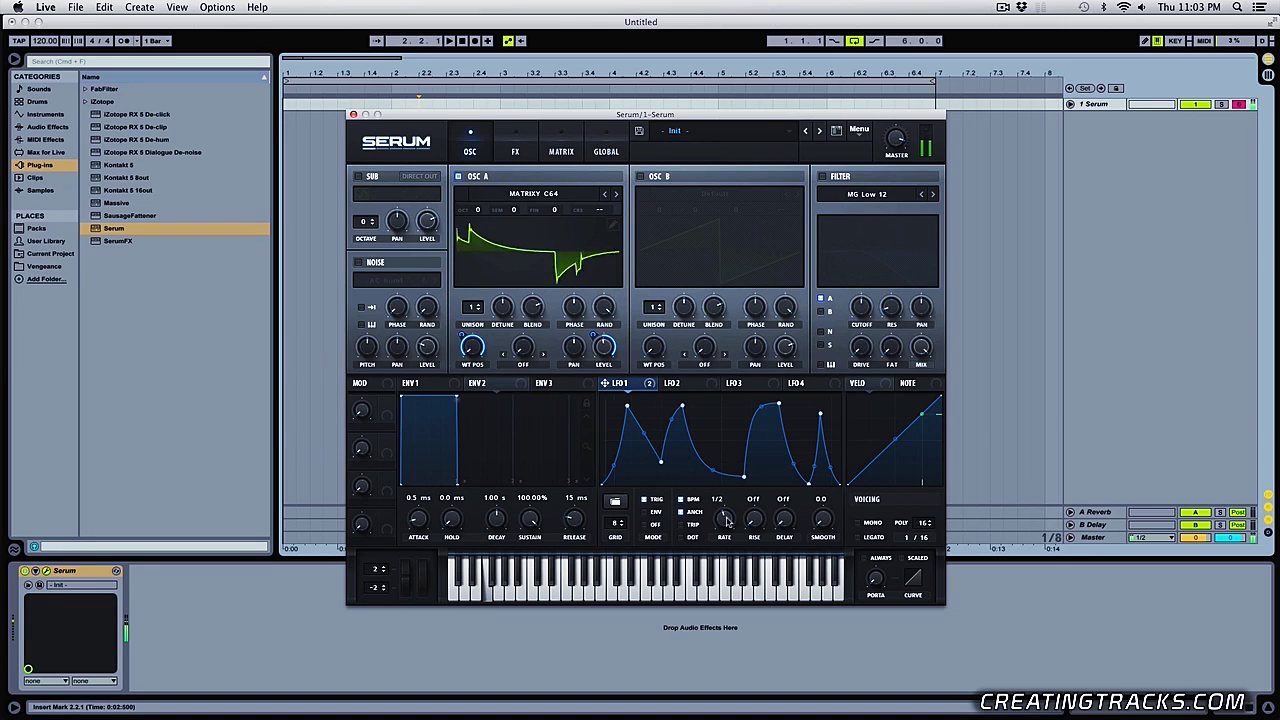
# Enable the Hyper/Dimension, Distortion, Compressor, Reverb and Delay effects in the effects rack.
pyautogui.click(519, 145)
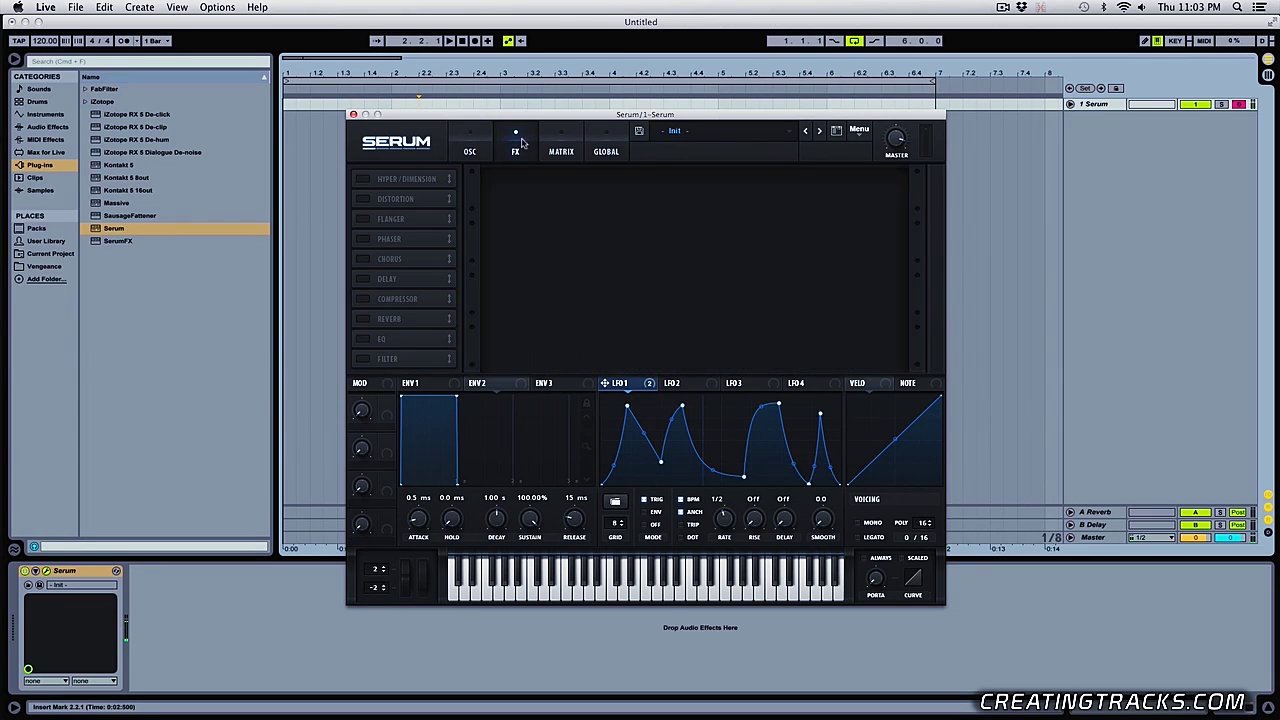
pyautogui.click(362, 179)
pyautogui.click(362, 199)
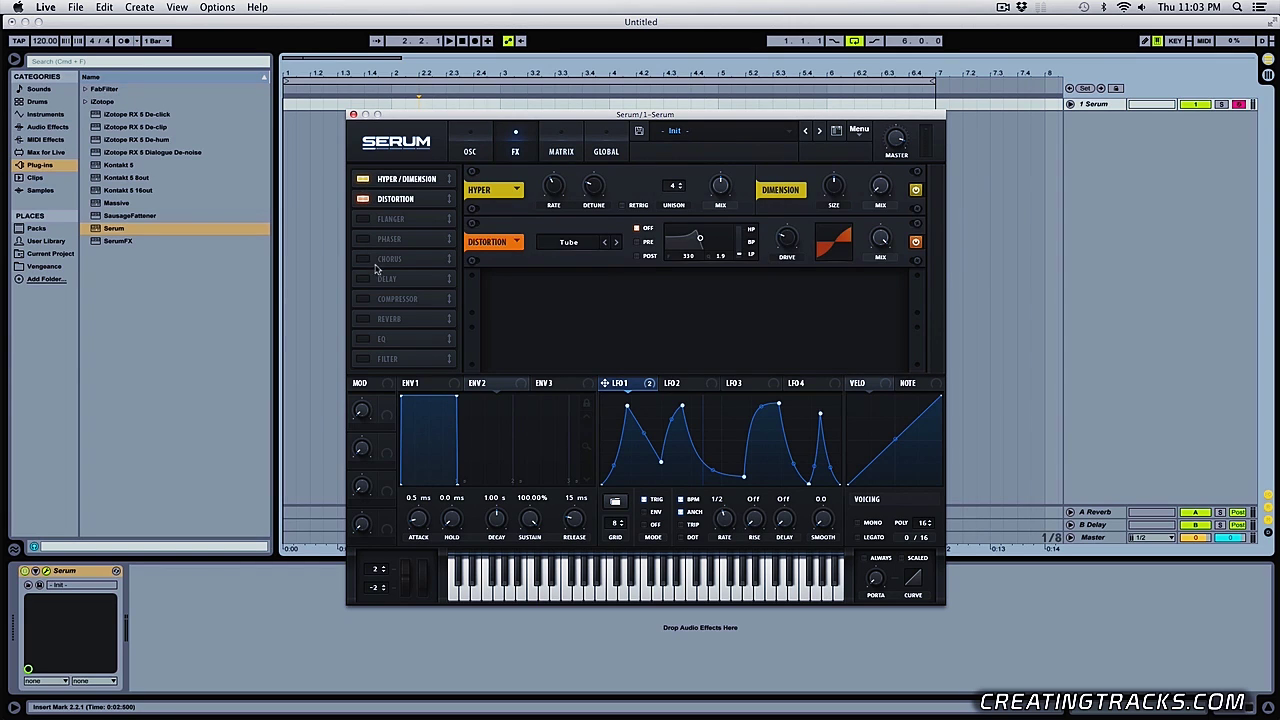
pyautogui.click(363, 299)
pyautogui.click(363, 319)
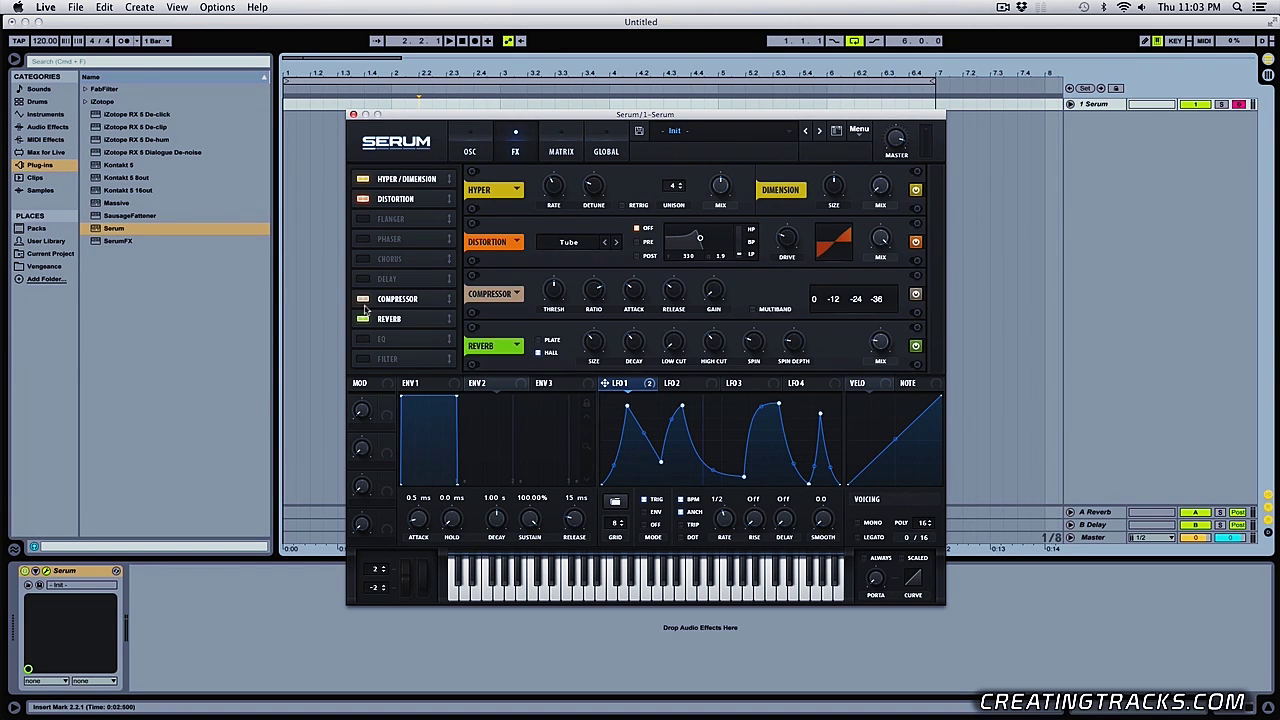
pyautogui.click(363, 279)
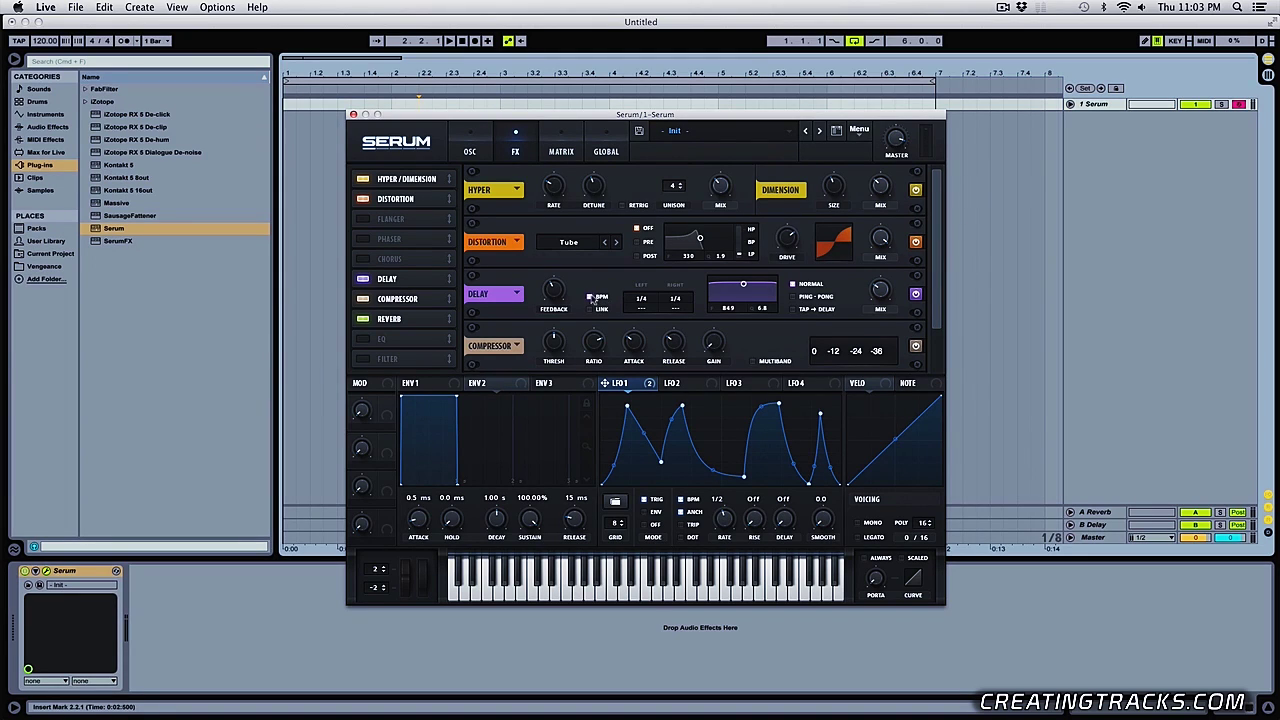
# Turn off the delay's BPM sync and set its left delay time to 25.95 ms.
pyautogui.click(591, 296)
pyautogui.moveTo(641, 298); pyautogui.dragTo(642, 326)
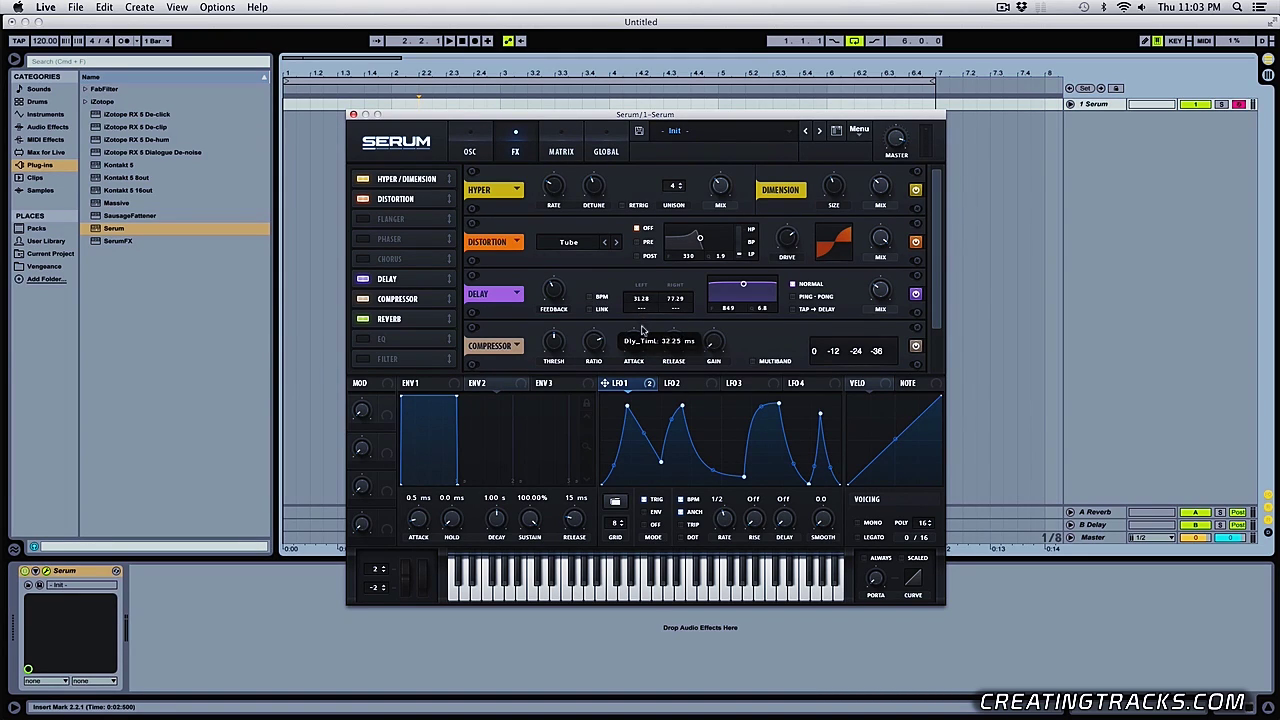
pyautogui.moveTo(897, 142)
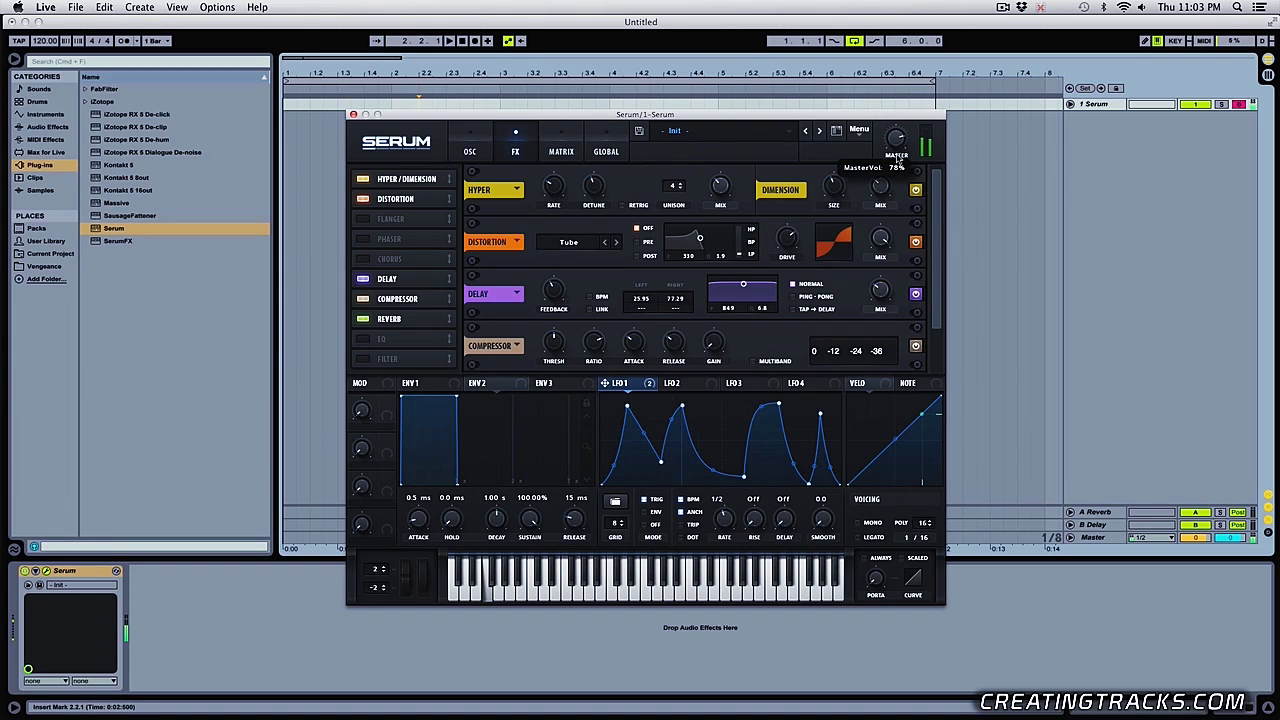
# Turn on the compressor's multiband mode with a 10.9 dB gain and a threshold of -22.3 dB.
pyautogui.scroll(-2, 779, 306)
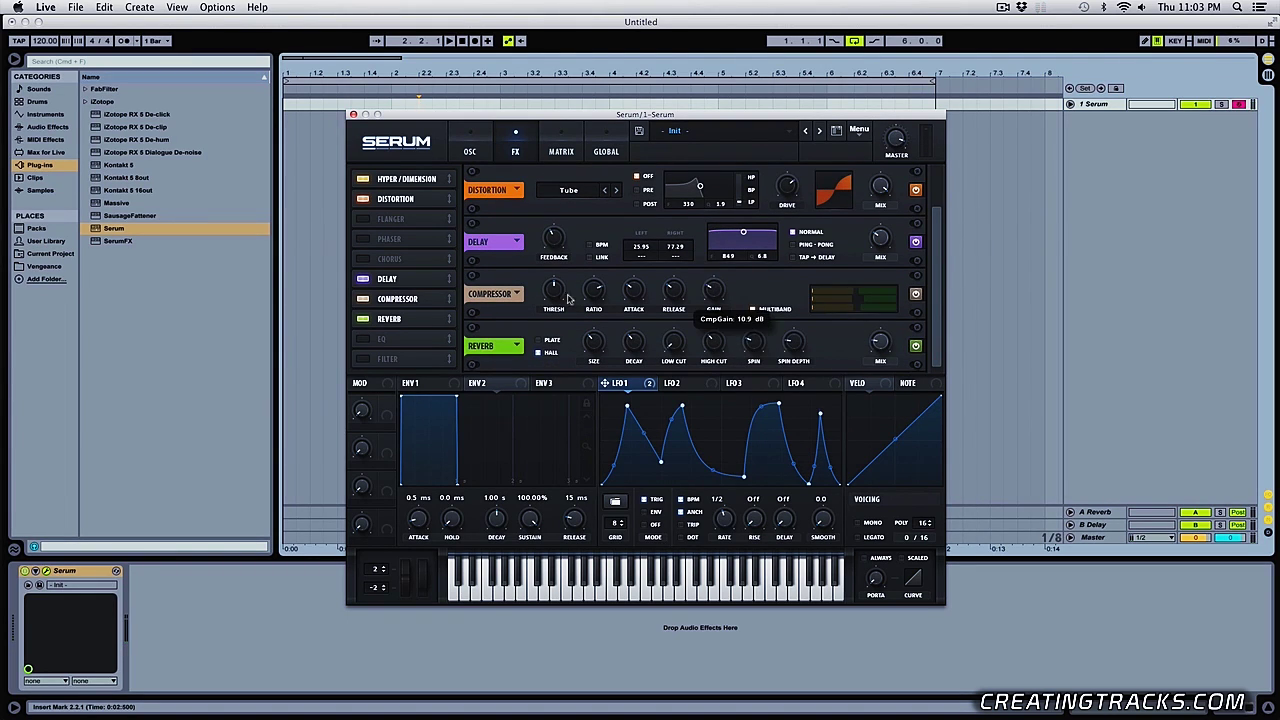
pyautogui.moveTo(557, 300)
pyautogui.moveTo(557, 300); pyautogui.dragTo(559, 285)
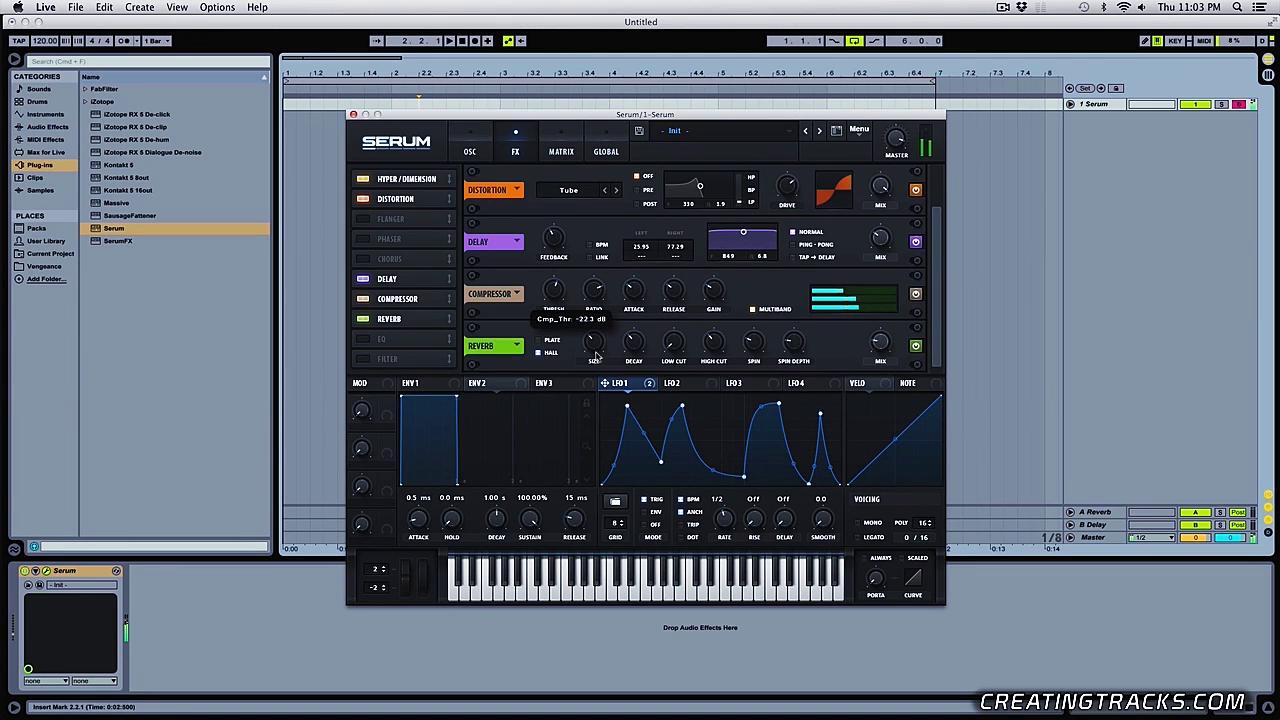
# Set the reverb's mix to 41% and raise its spin.
pyautogui.moveTo(878, 334)
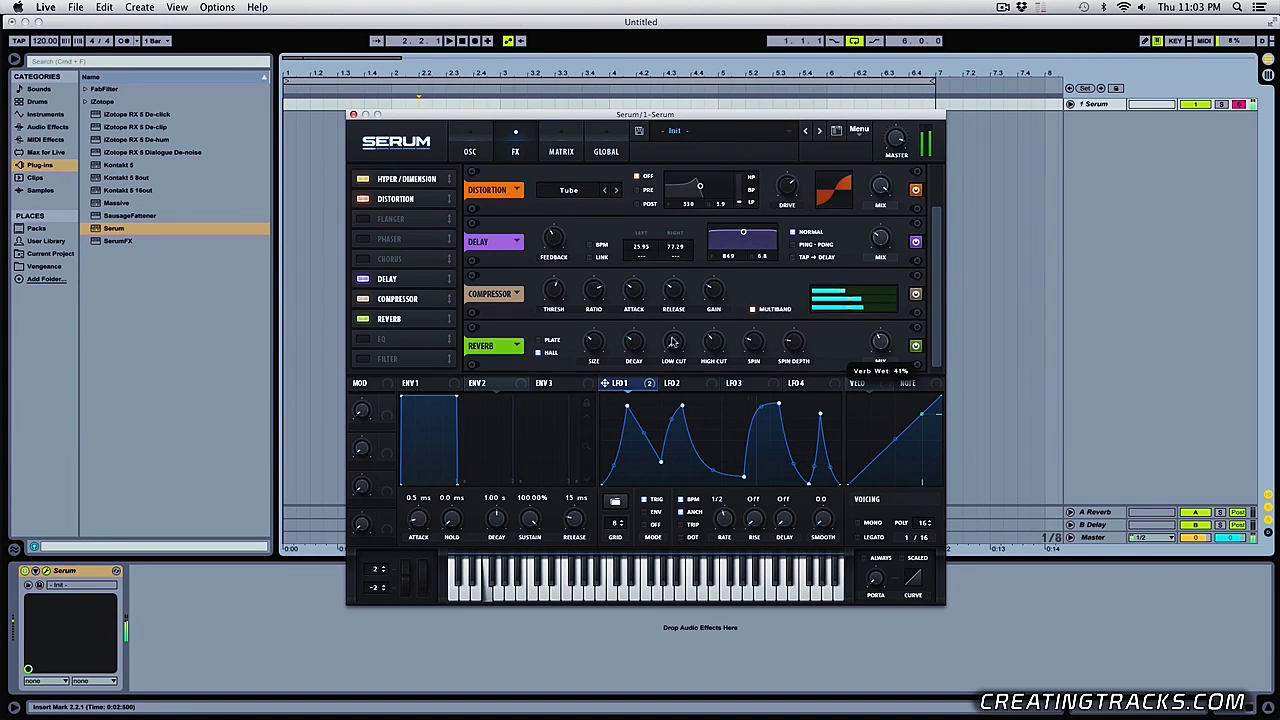
pyautogui.moveTo(760, 345)
pyautogui.moveTo(760, 345); pyautogui.dragTo(760, 300)
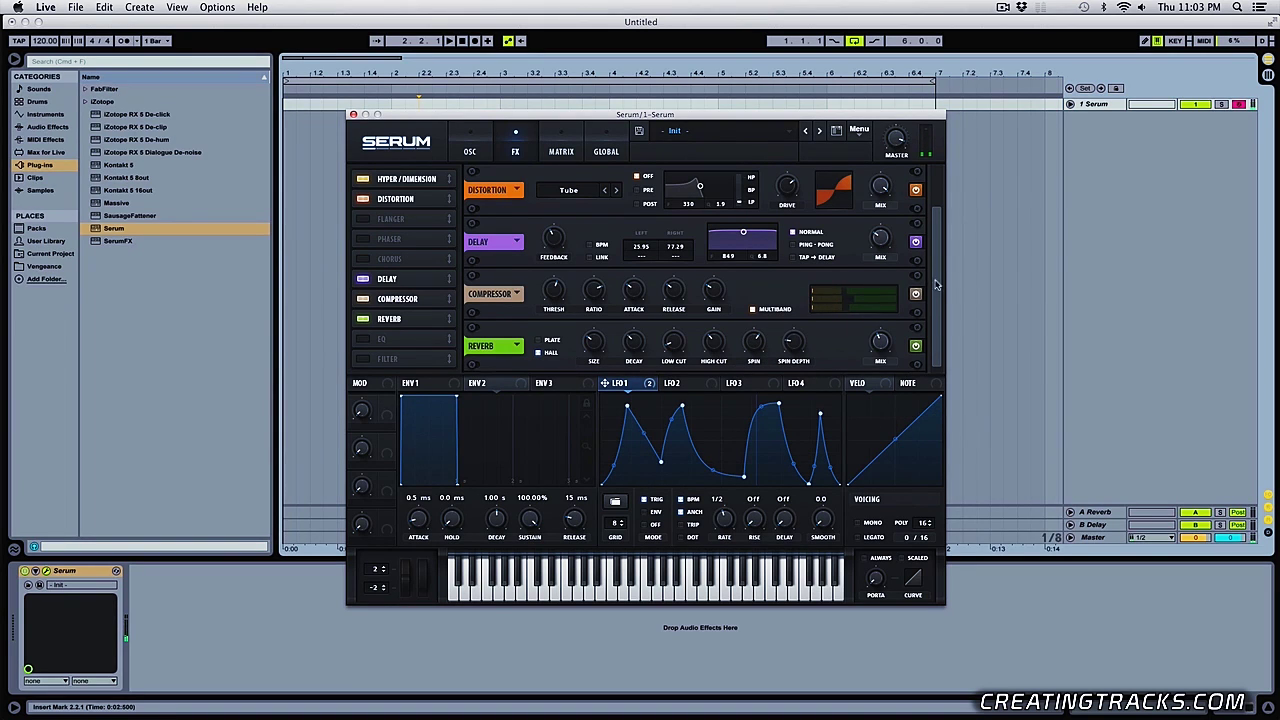
# Save the current effect chain as "Tips Tutorial" in the My Effects folder.
pyautogui.scroll(2, 927, 181)
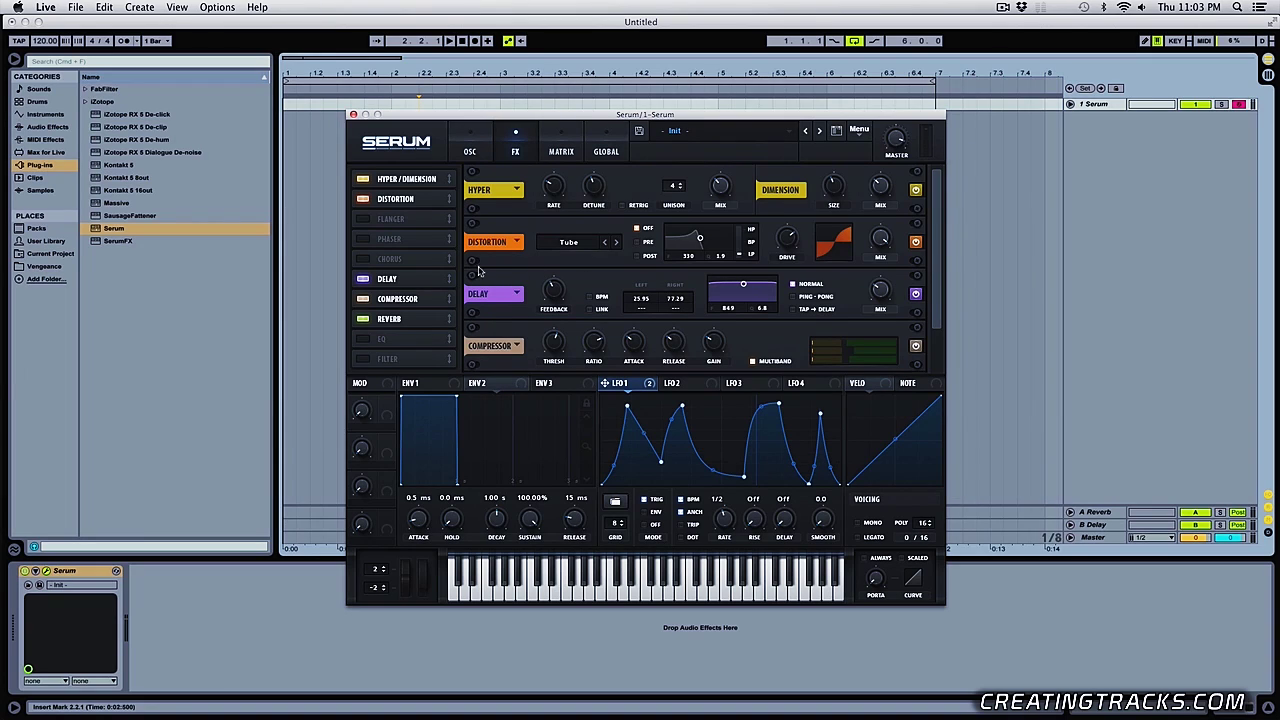
pyautogui.rightClick(400, 215)
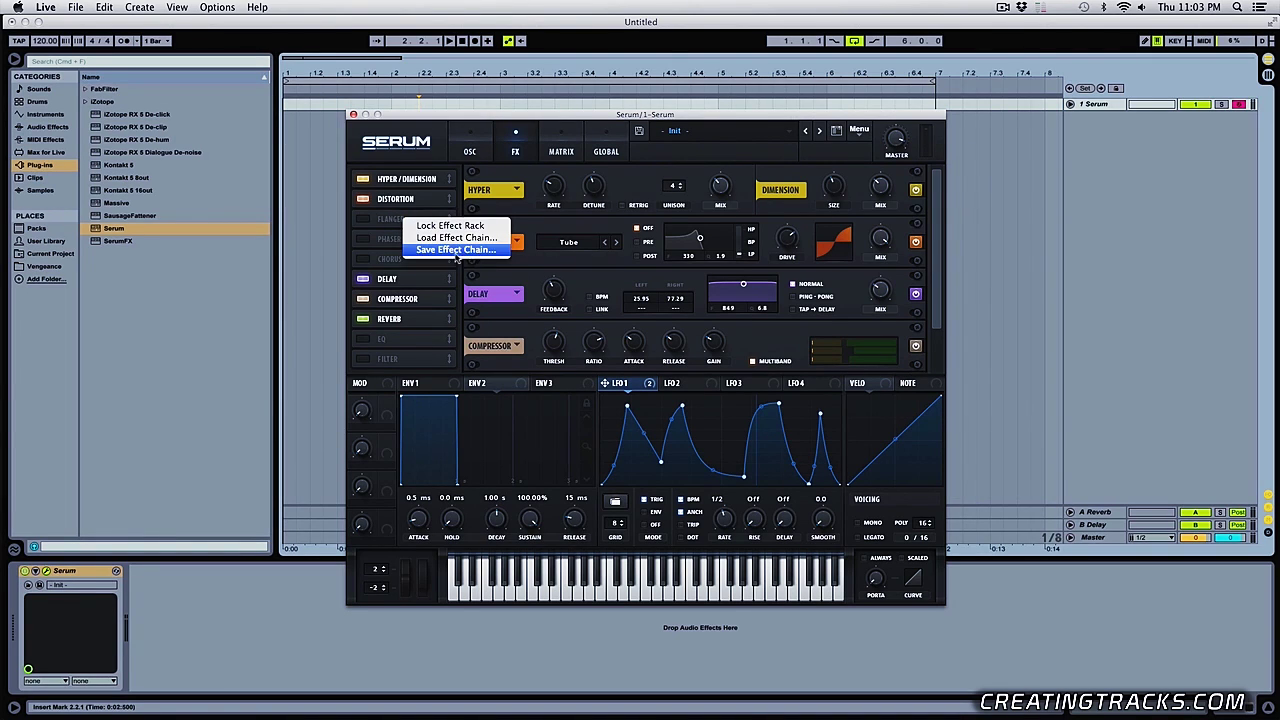
pyautogui.click(462, 252)
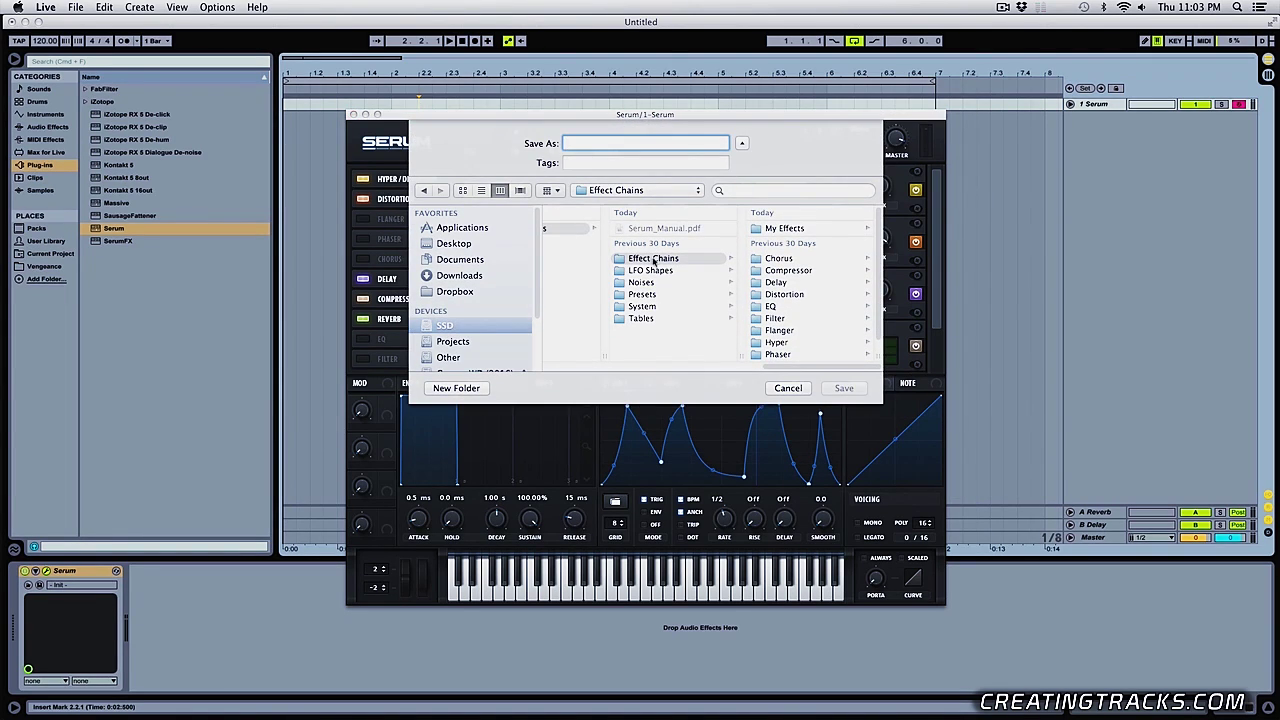
pyautogui.click(794, 229)
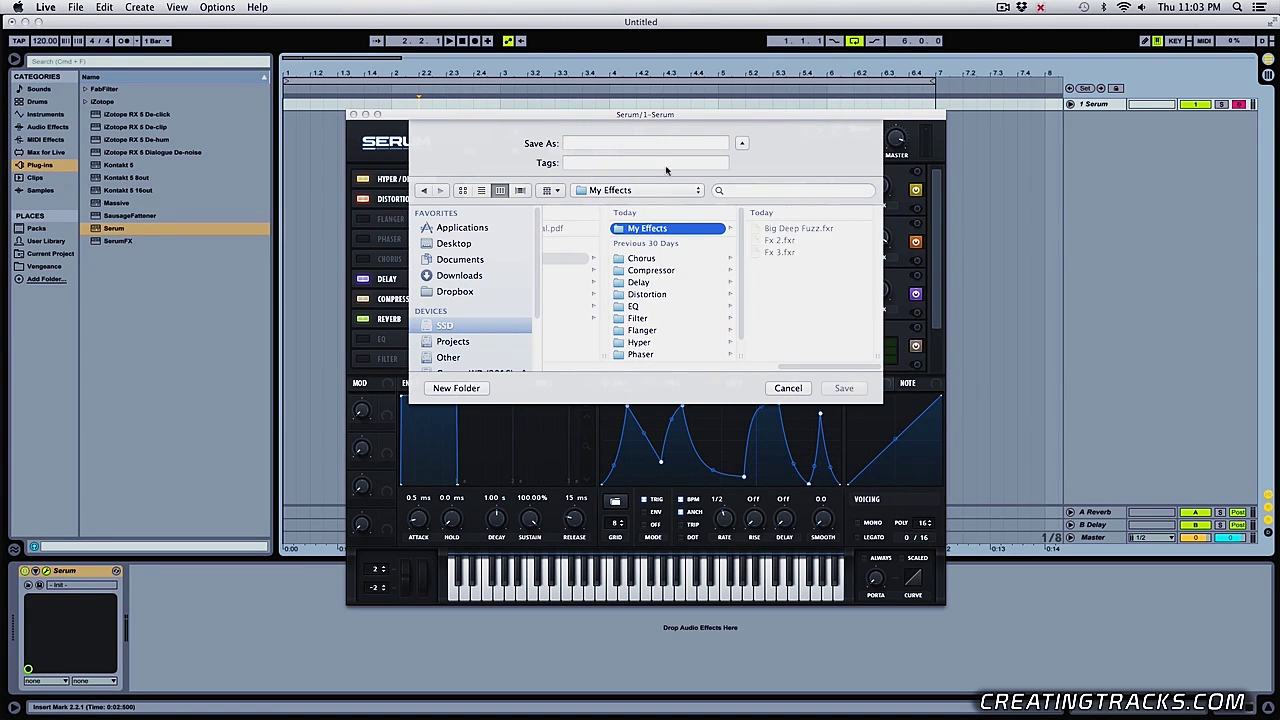
pyautogui.click(651, 143)
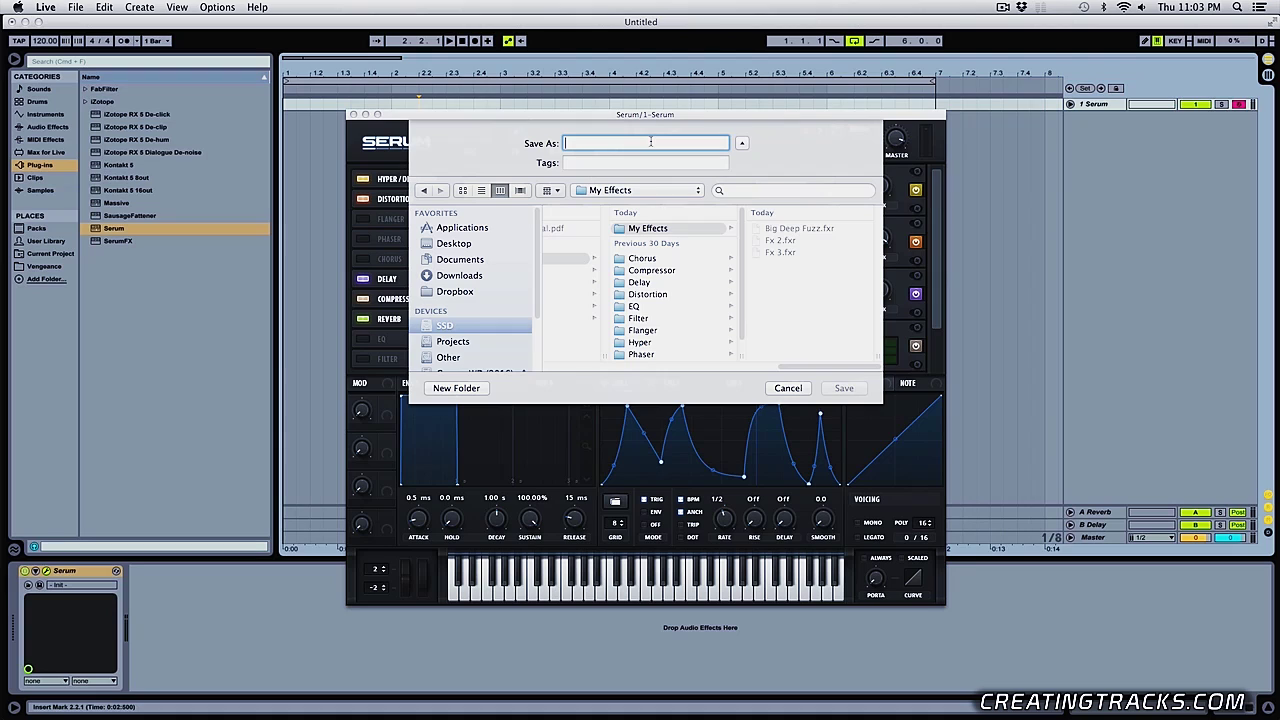
pyautogui.write('Tips Tutoria')
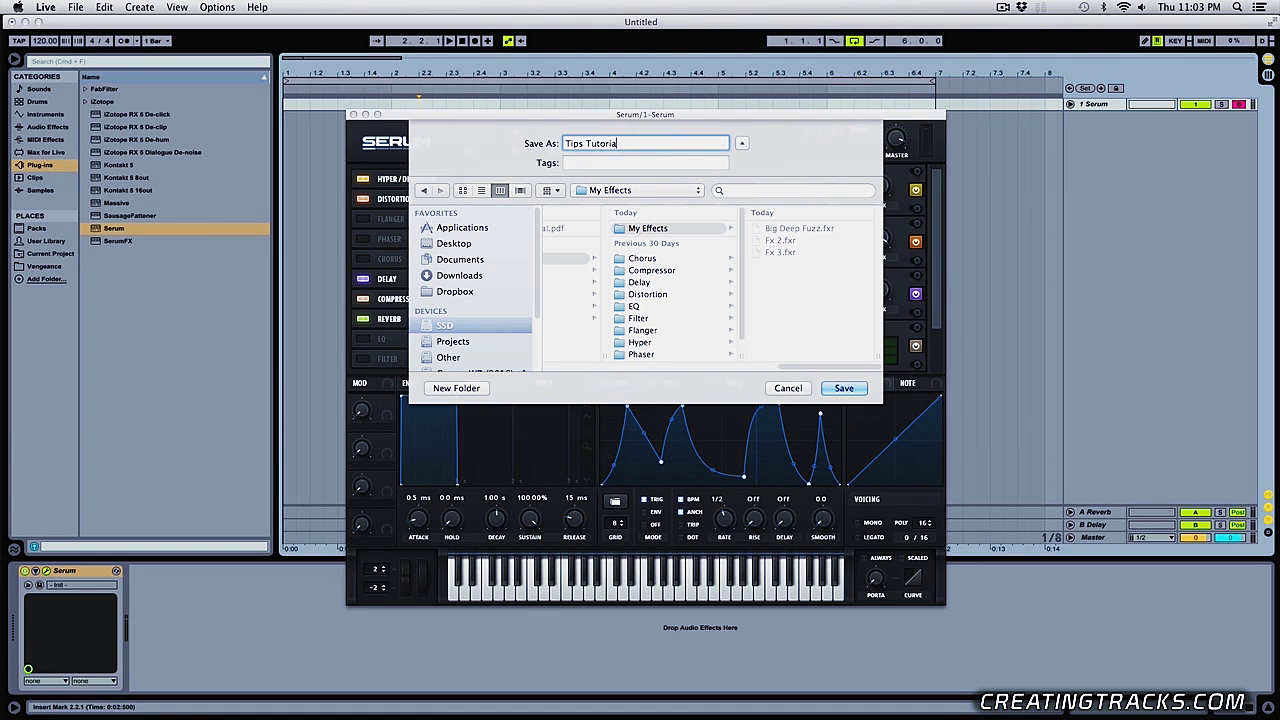
pyautogui.write('l')
pyautogui.press('Return')
# Reset the patch to its initial state and load the digital wavetable Evol Longreece into oscillator A.
pyautogui.click(473, 151)
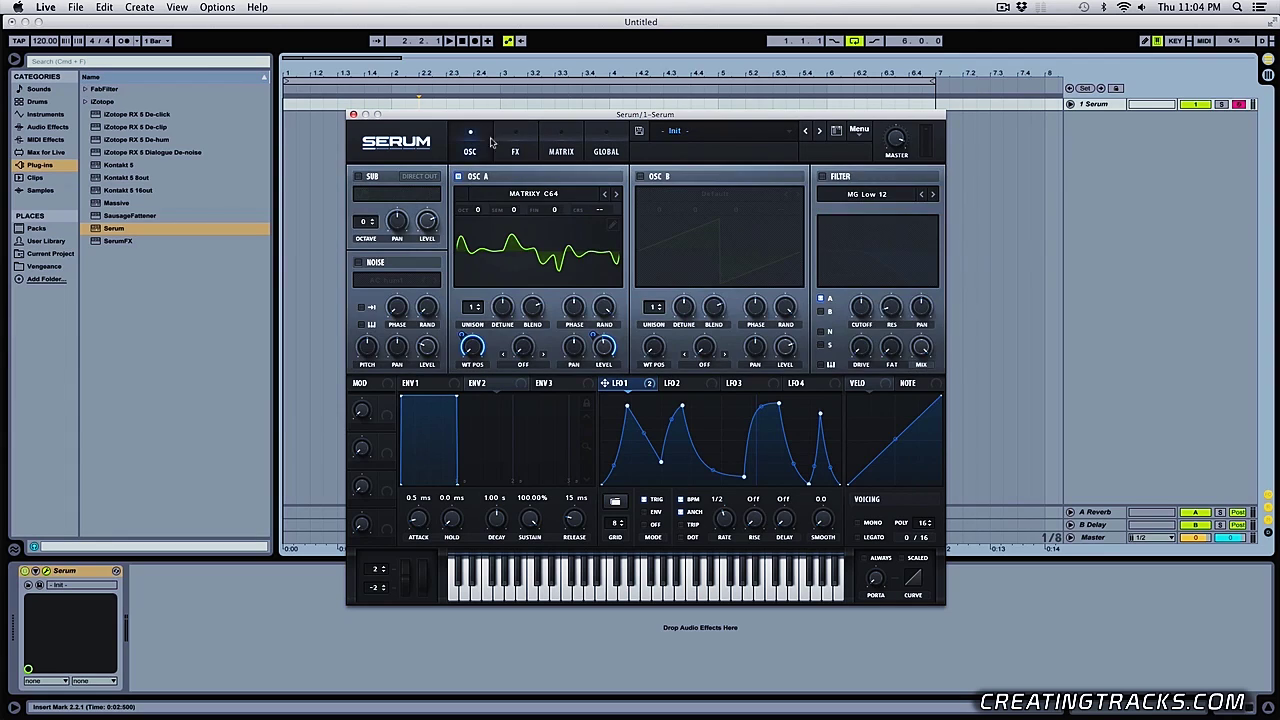
pyautogui.click(860, 133)
pyautogui.click(905, 191)
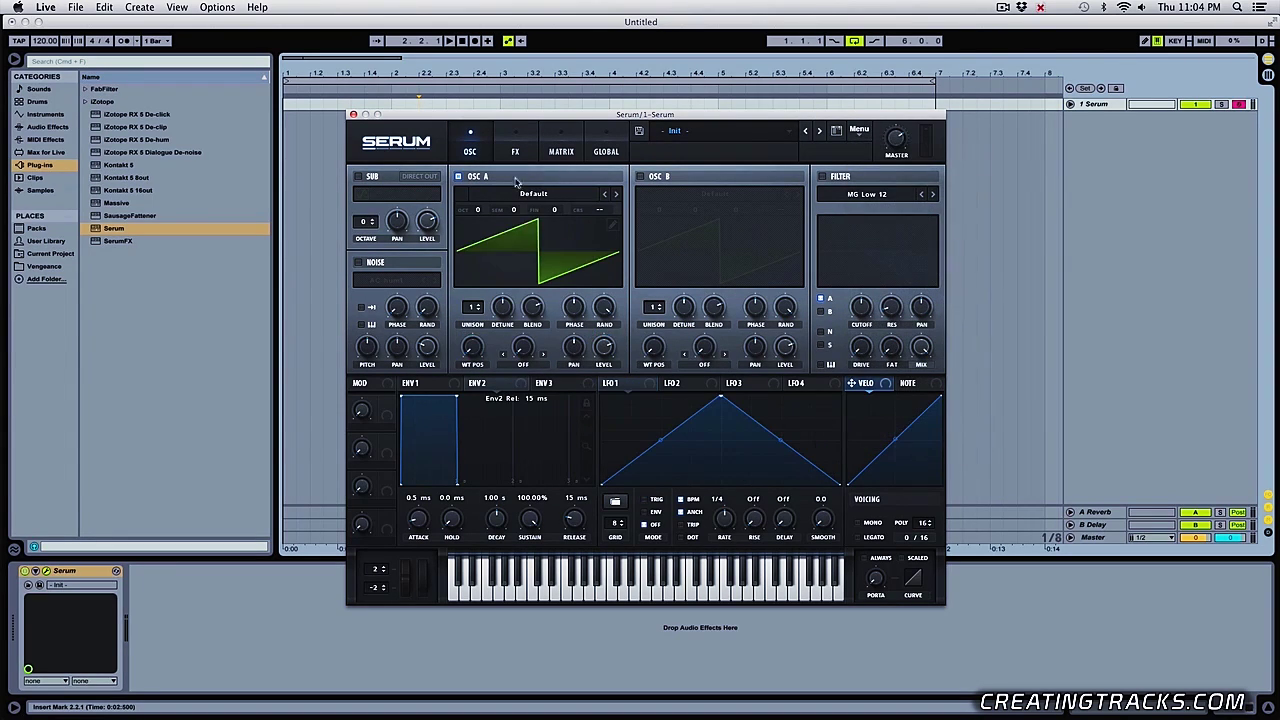
pyautogui.click(533, 193)
pyautogui.moveTo(577, 229)
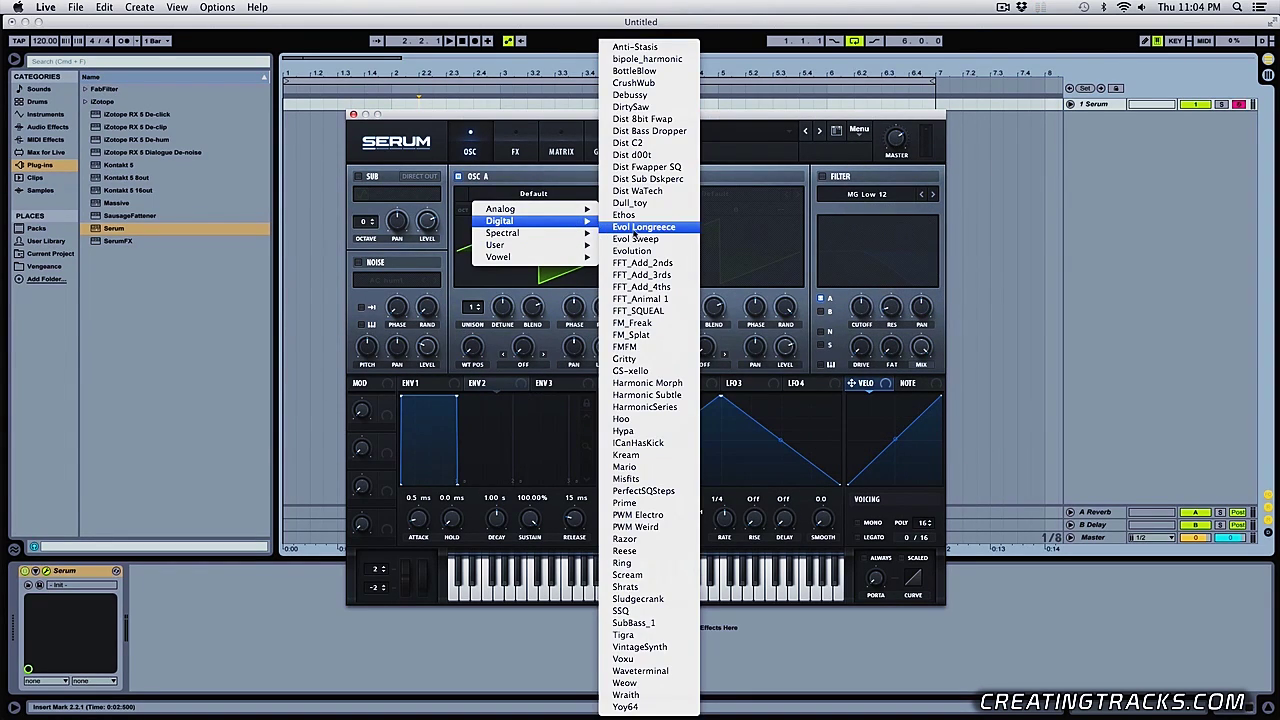
pyautogui.click(633, 232)
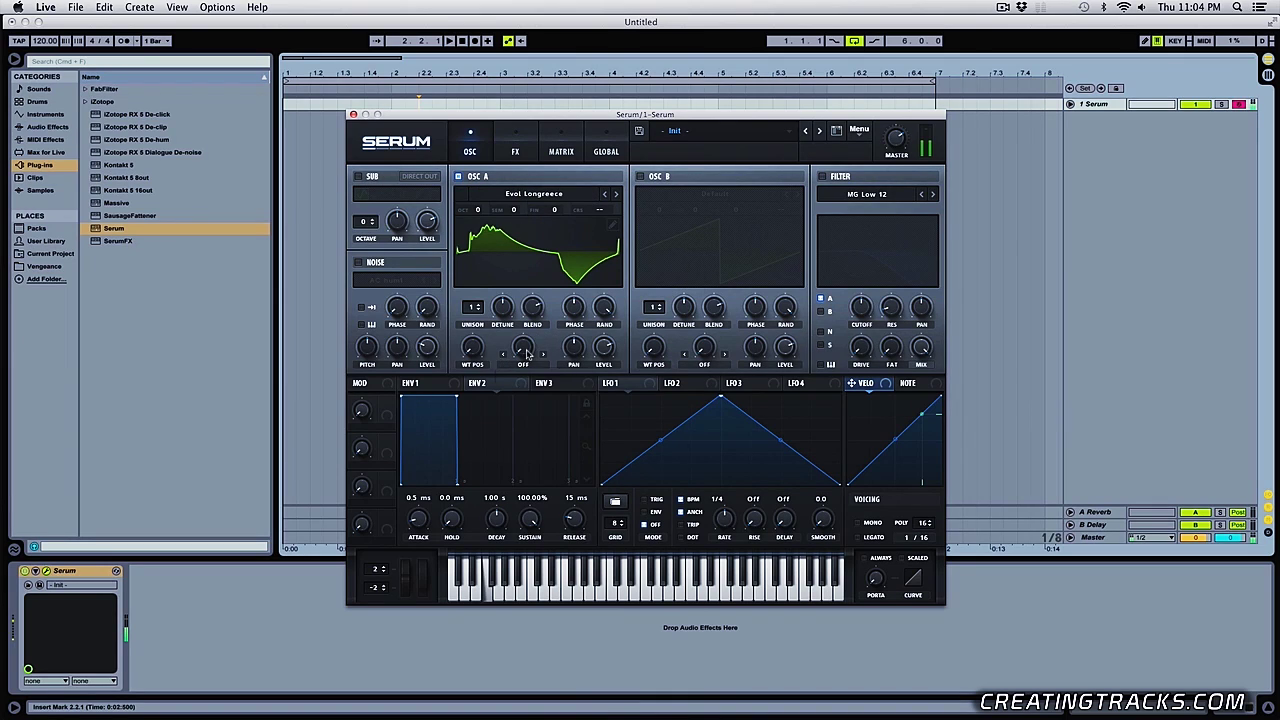
# Raise oscillator A's wavetable position and set its warp mode to Bend +/-, auditioning the sound in a lower octave.
pyautogui.moveTo(478, 352); pyautogui.dragTo(475, 270)
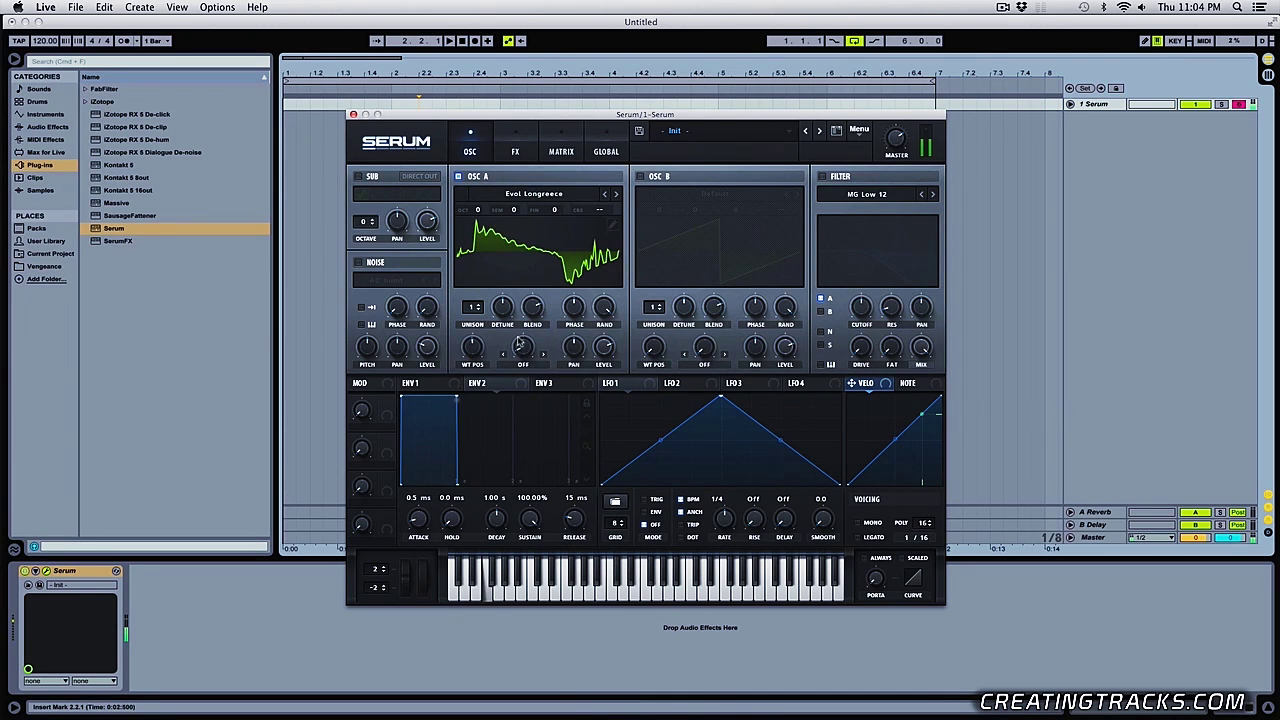
pyautogui.click(530, 366)
pyautogui.click(533, 452)
pyautogui.moveTo(524, 346); pyautogui.dragTo(525, 306)
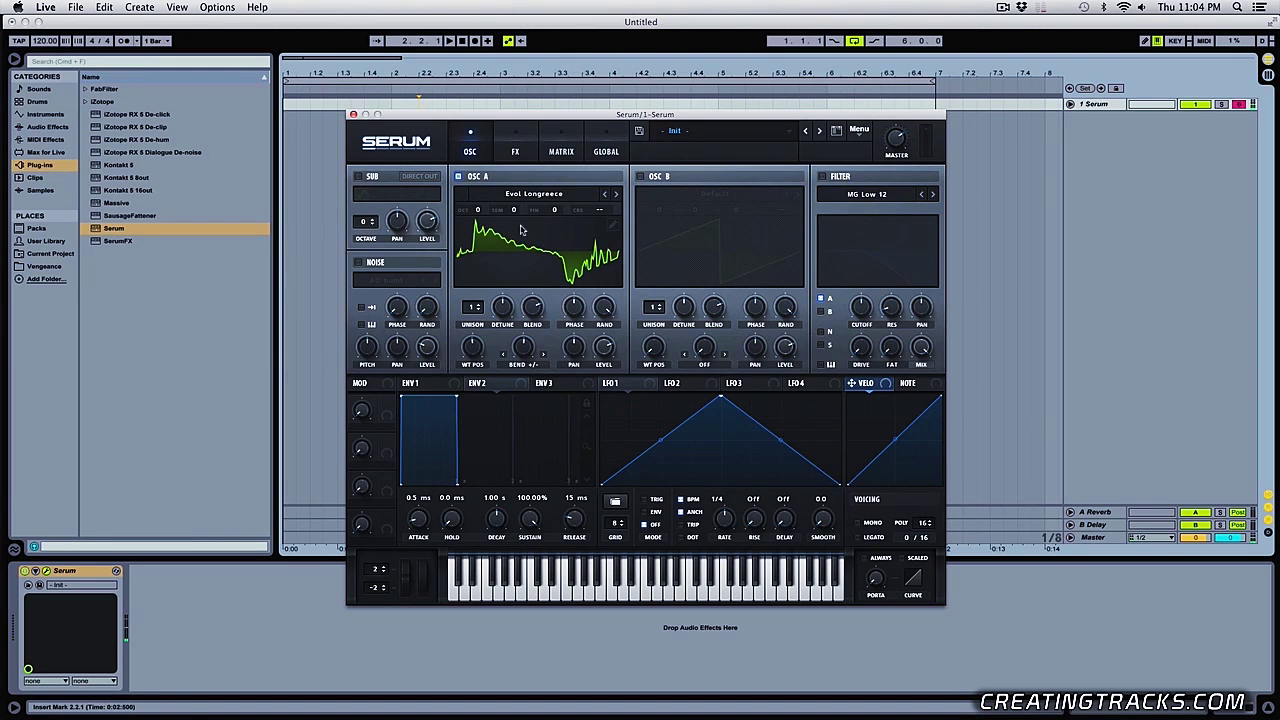
pyautogui.press('z')
pyautogui.press('a')
# Load the saved effect chain Tips Tutorial.fxr from the My Effects folder into the effects rack.
pyautogui.click(516, 145)
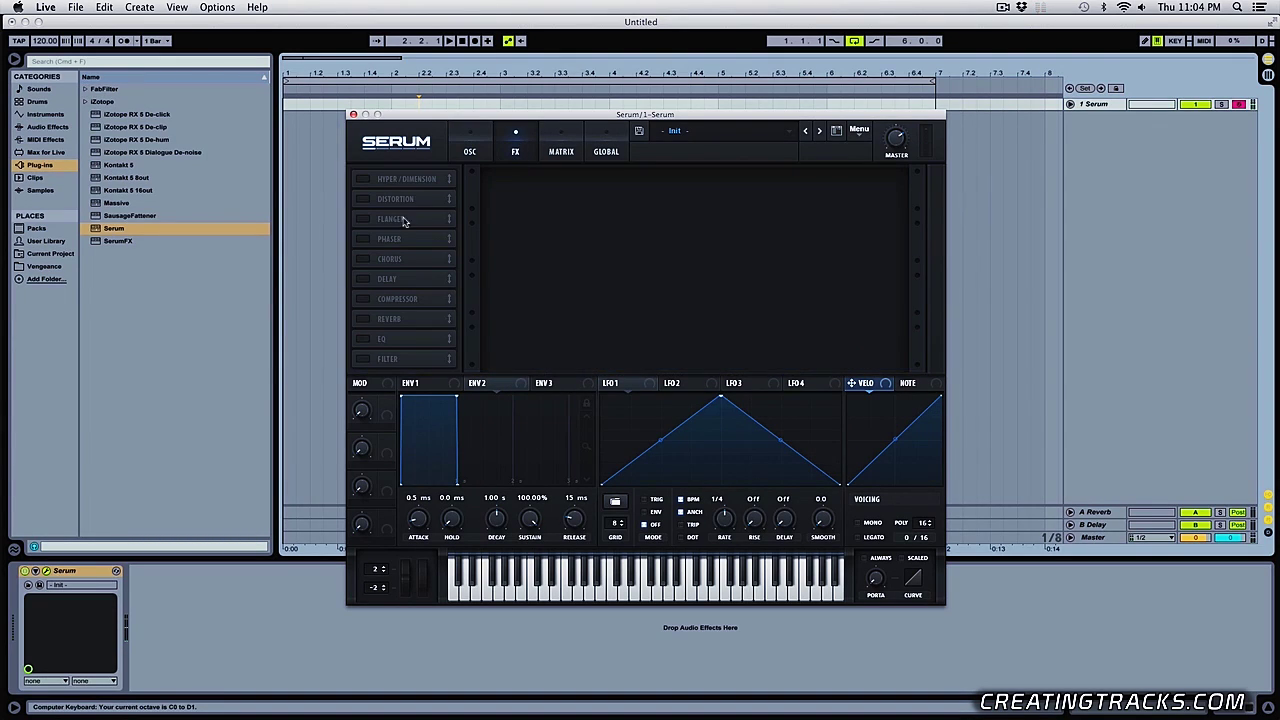
pyautogui.rightClick(432, 248)
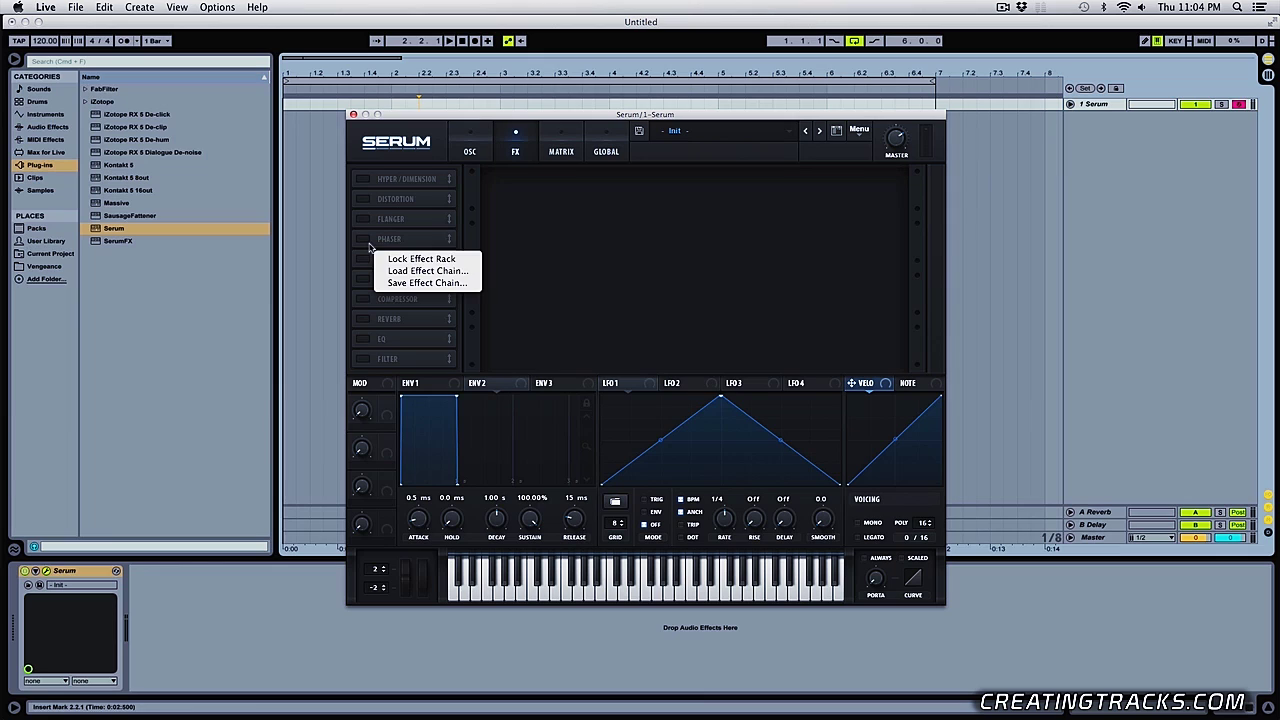
pyautogui.click(428, 271)
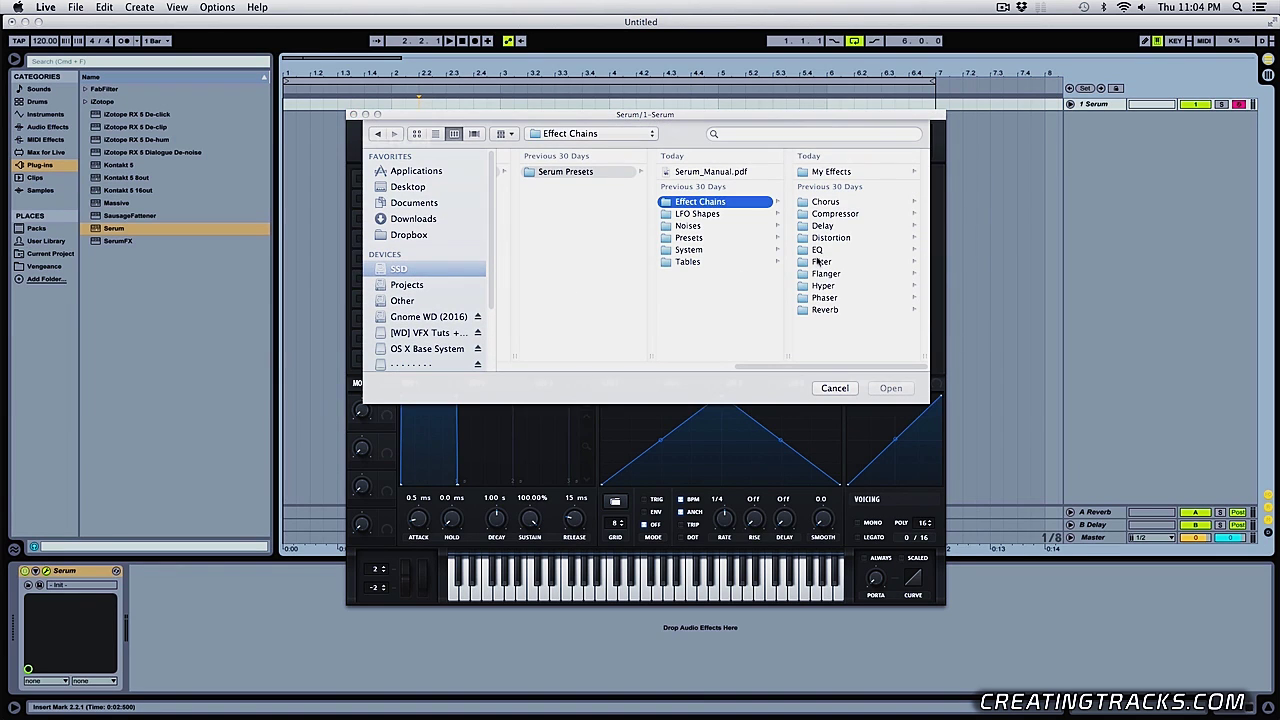
pyautogui.click(827, 172)
pyautogui.click(845, 172)
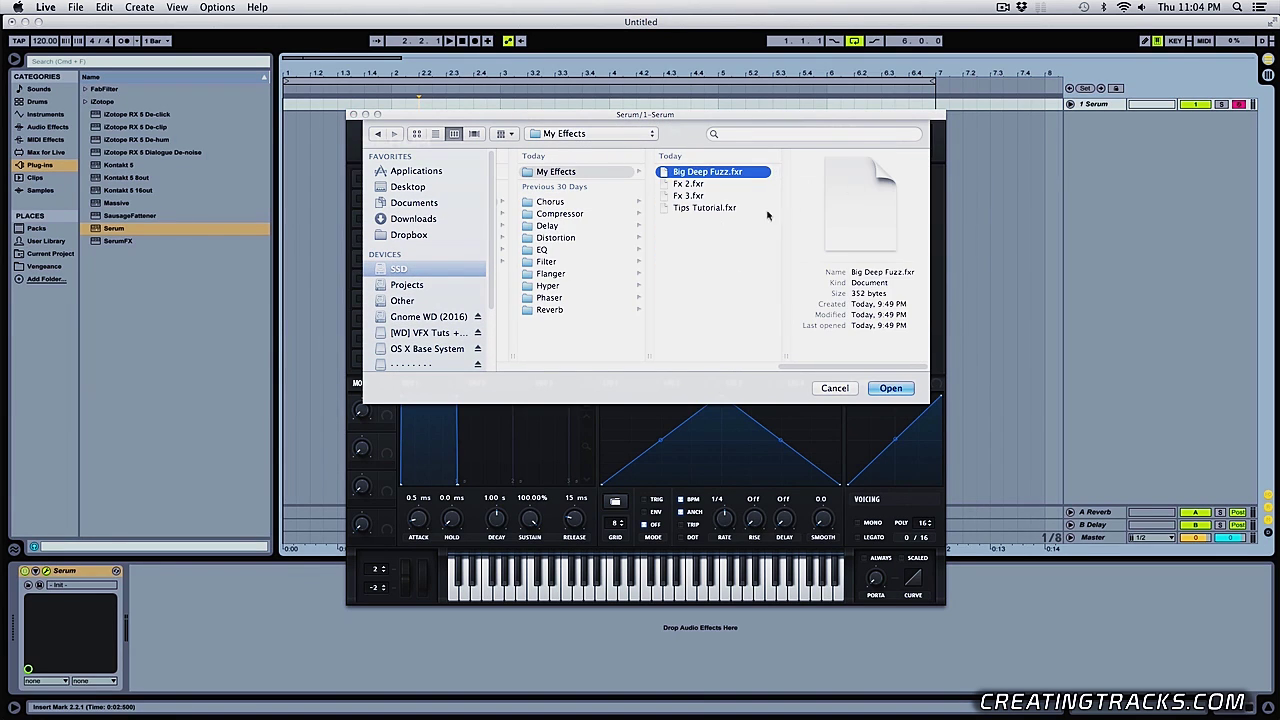
pyautogui.click(703, 208)
pyautogui.click(886, 389)
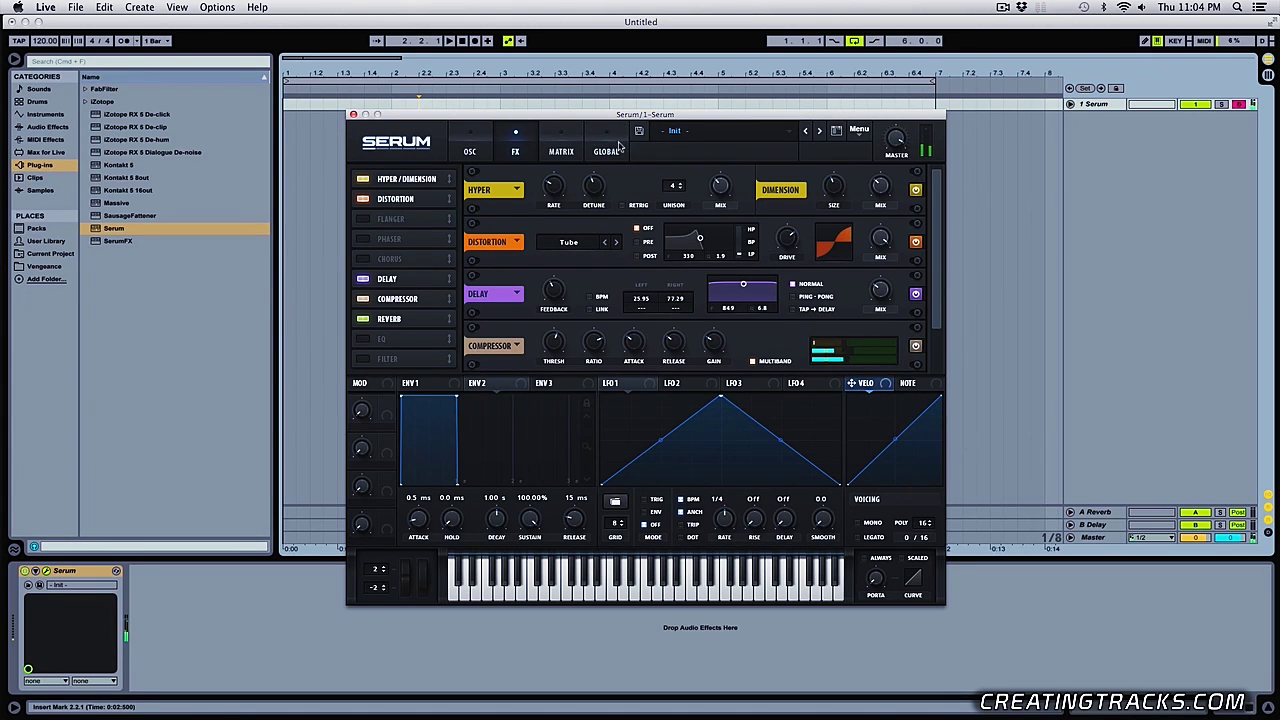
# Load the saved user shape with two descending ramps into LFO 1.
pyautogui.click(464, 148)
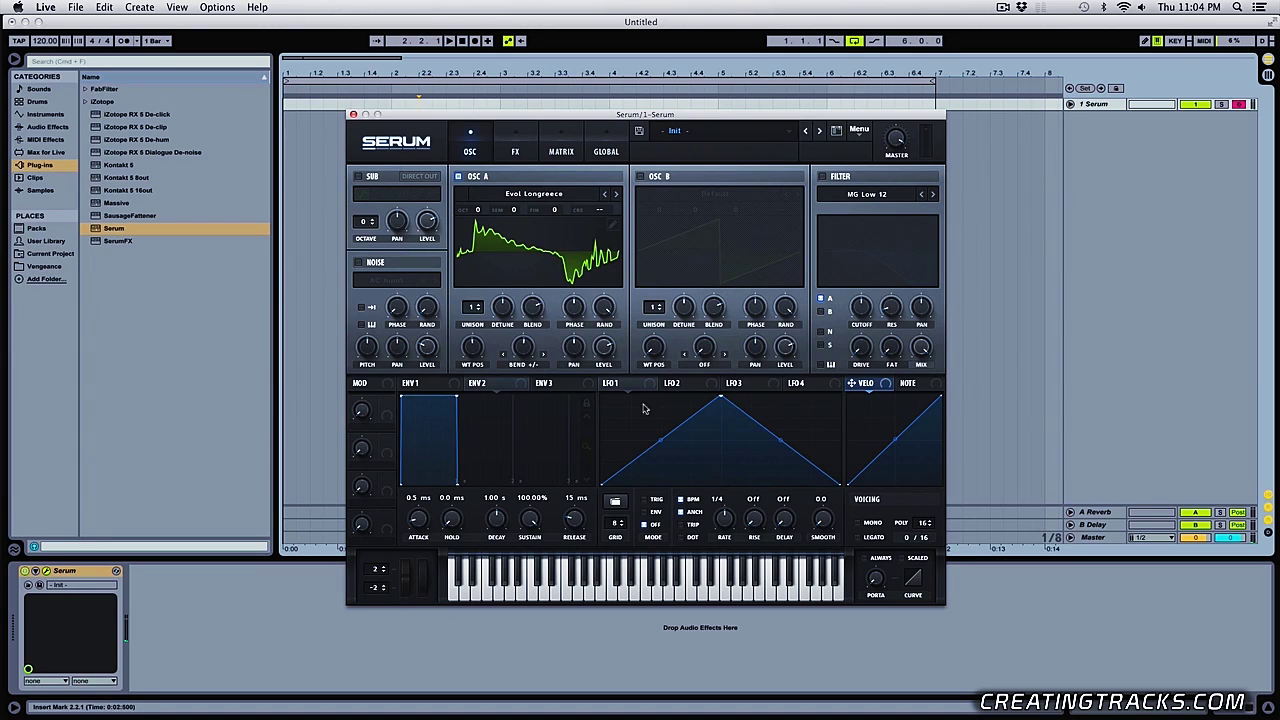
pyautogui.click(615, 503)
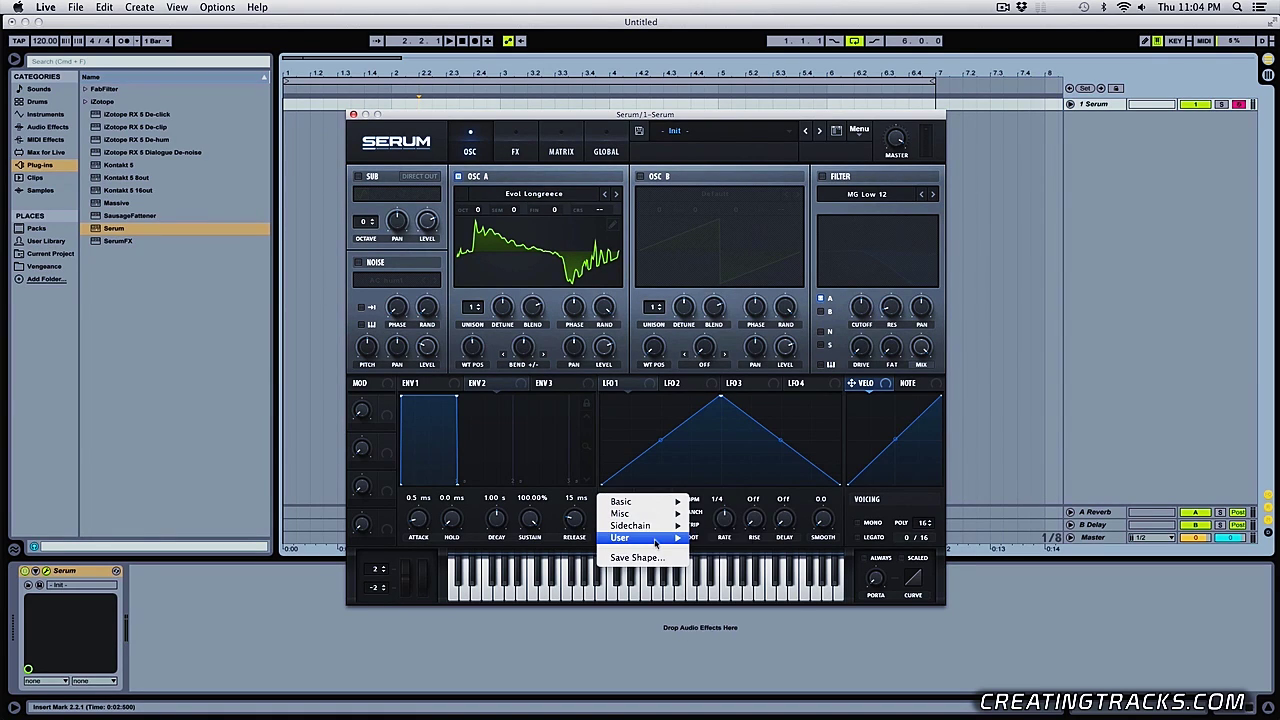
pyautogui.click(720, 535)
# Assign LFO 1 to oscillator A's wavetable position and level, setting the level modulation amount to about 93.
pyautogui.moveTo(605, 383); pyautogui.dragTo(466, 376)
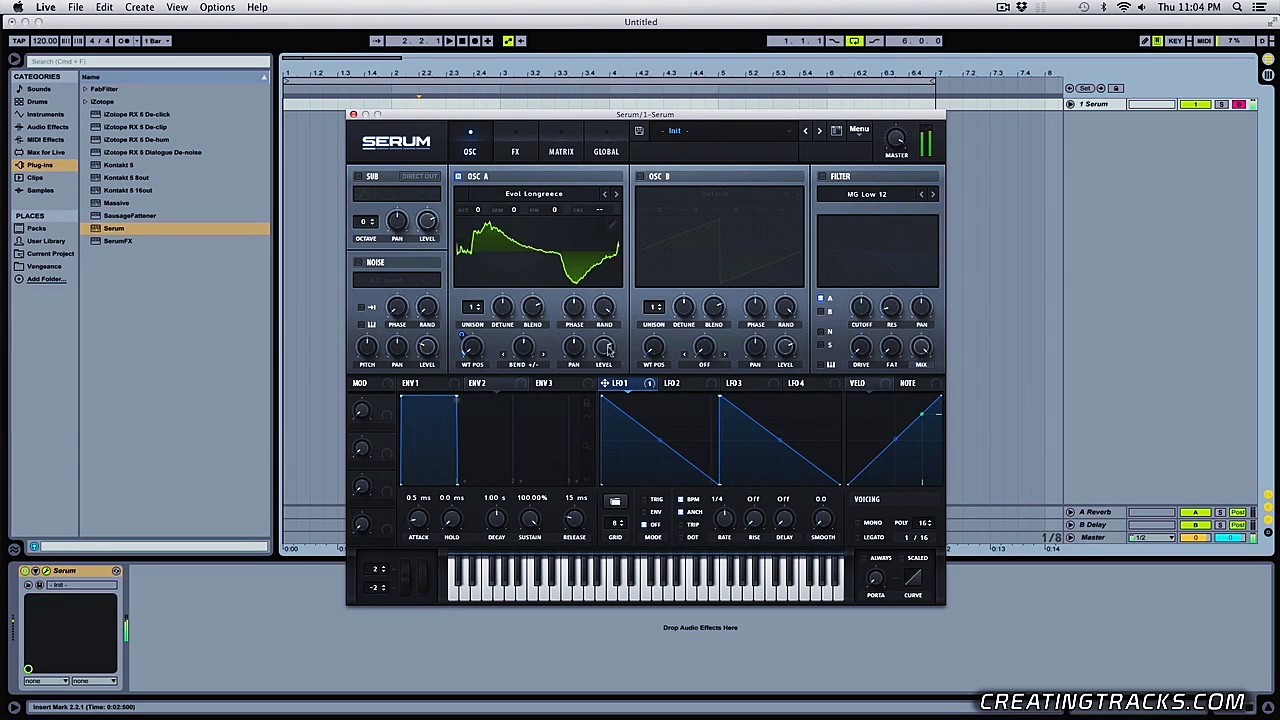
pyautogui.moveTo(604, 384); pyautogui.dragTo(604, 350)
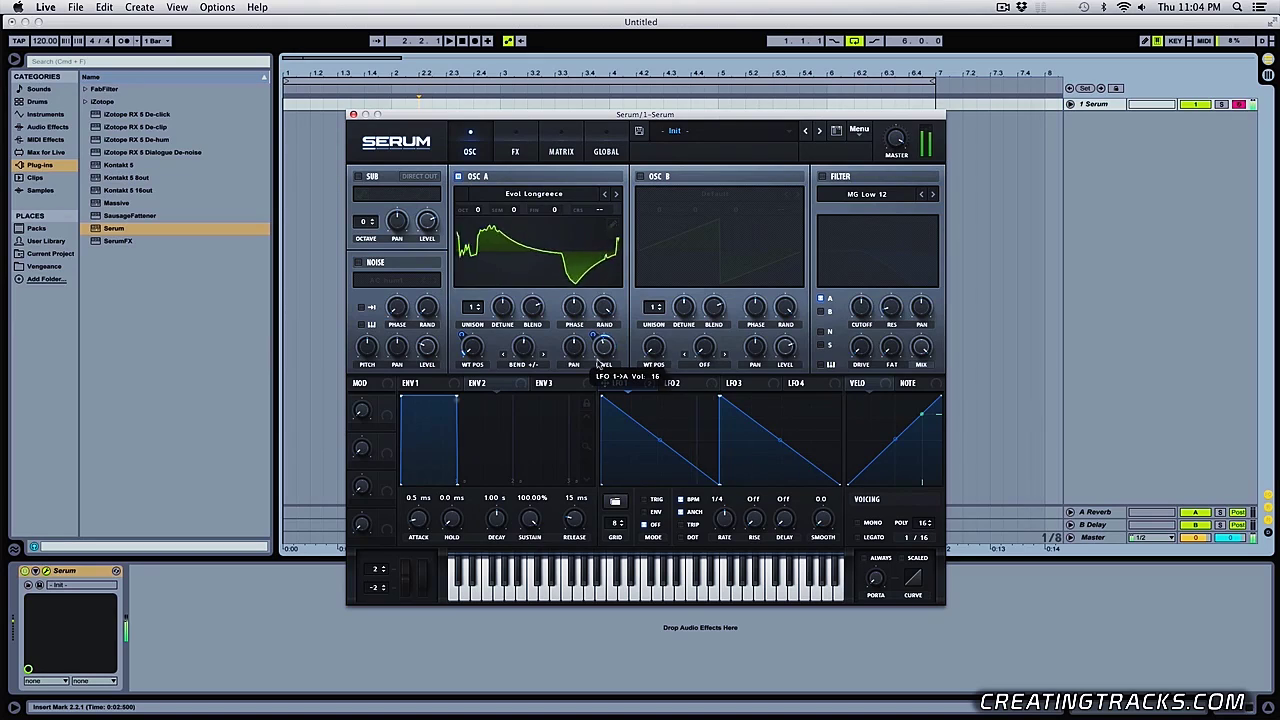
pyautogui.moveTo(604, 346); pyautogui.dragTo(596, 262)
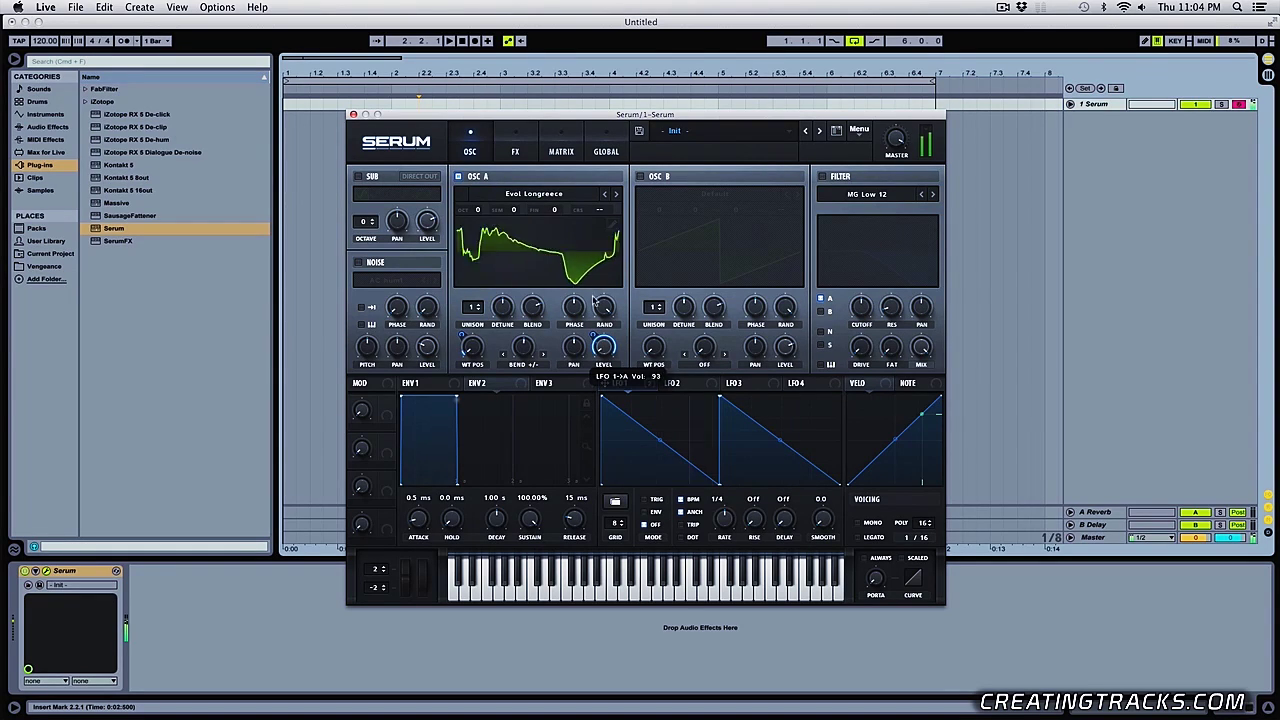